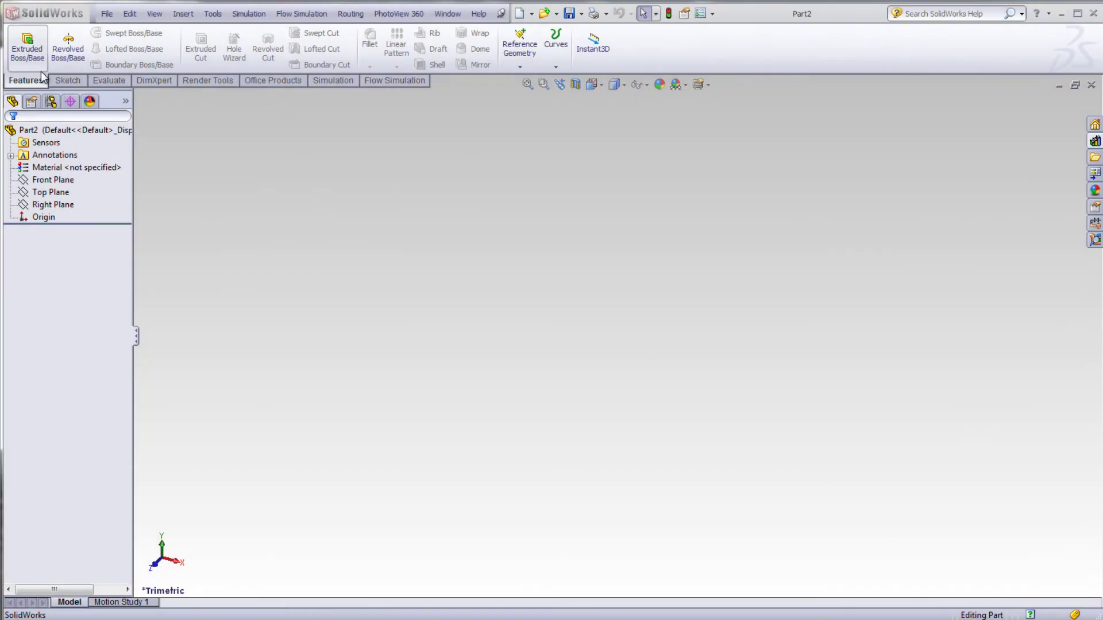
Select the Front Plane and bring up its context options for sketching
left_click(63, 180)
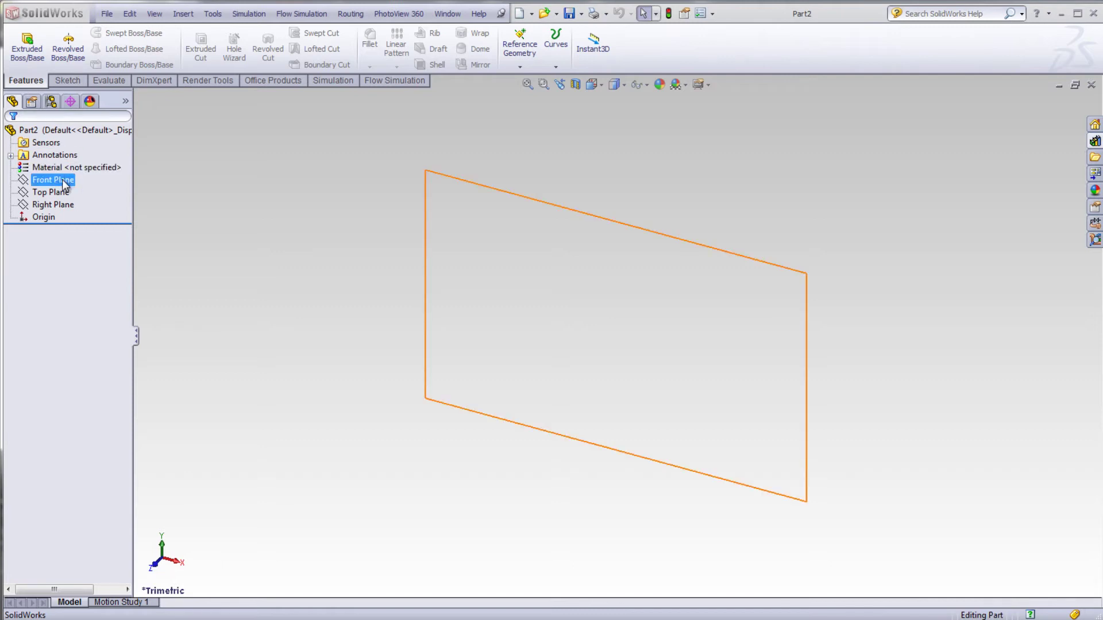
right_click(65, 184)
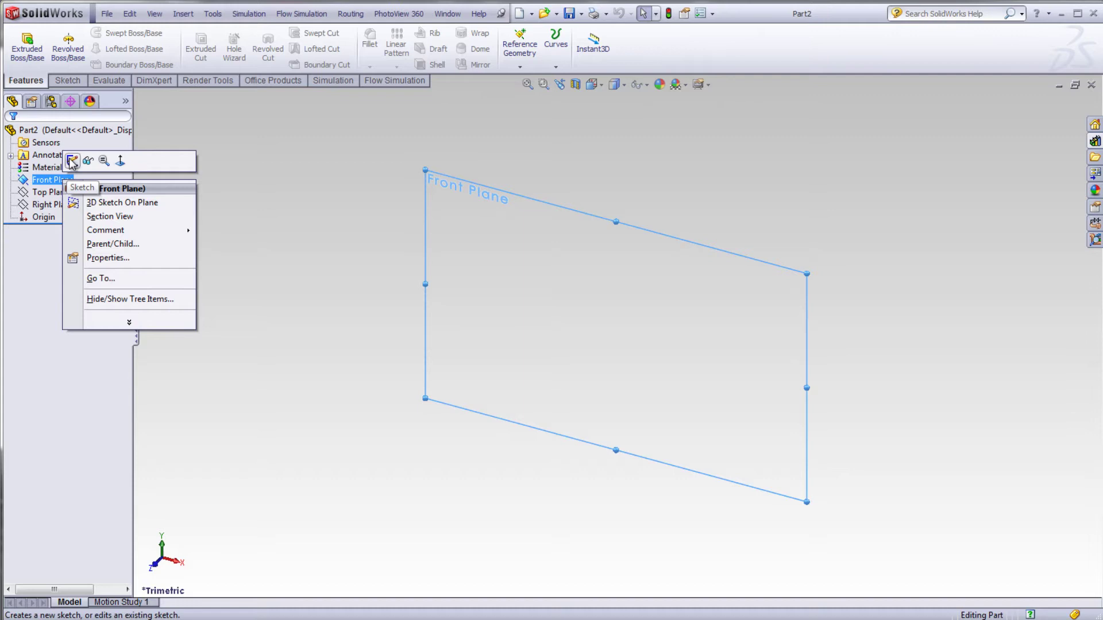
Draw a center rectangle on the origin, plus a small extra rectangle to its right
left_click(72, 162)
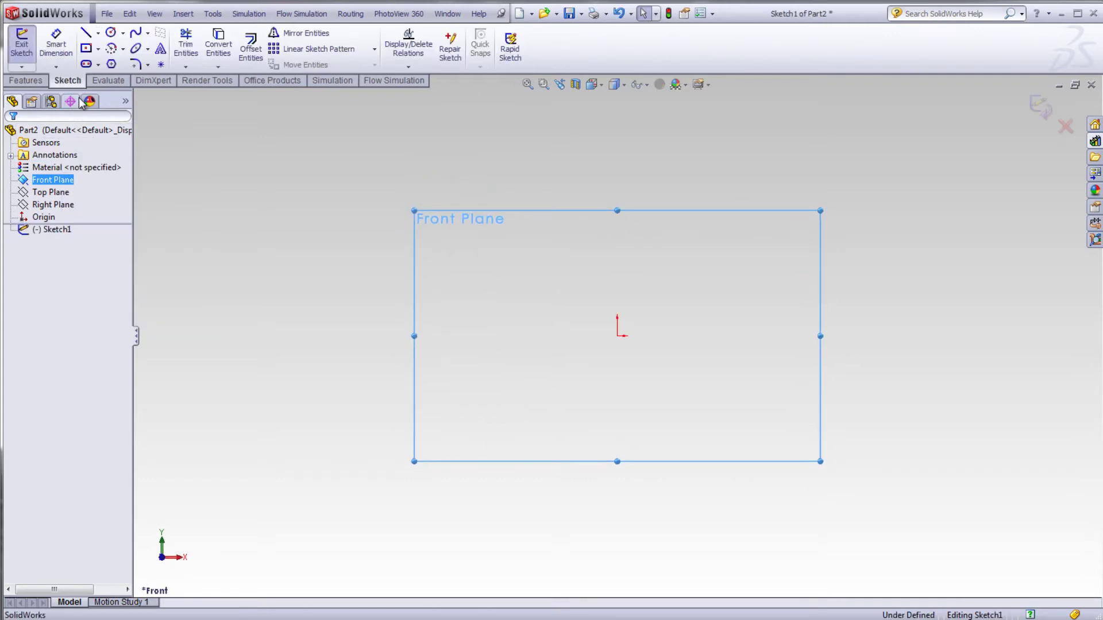
left_click(89, 52)
left_click(99, 50)
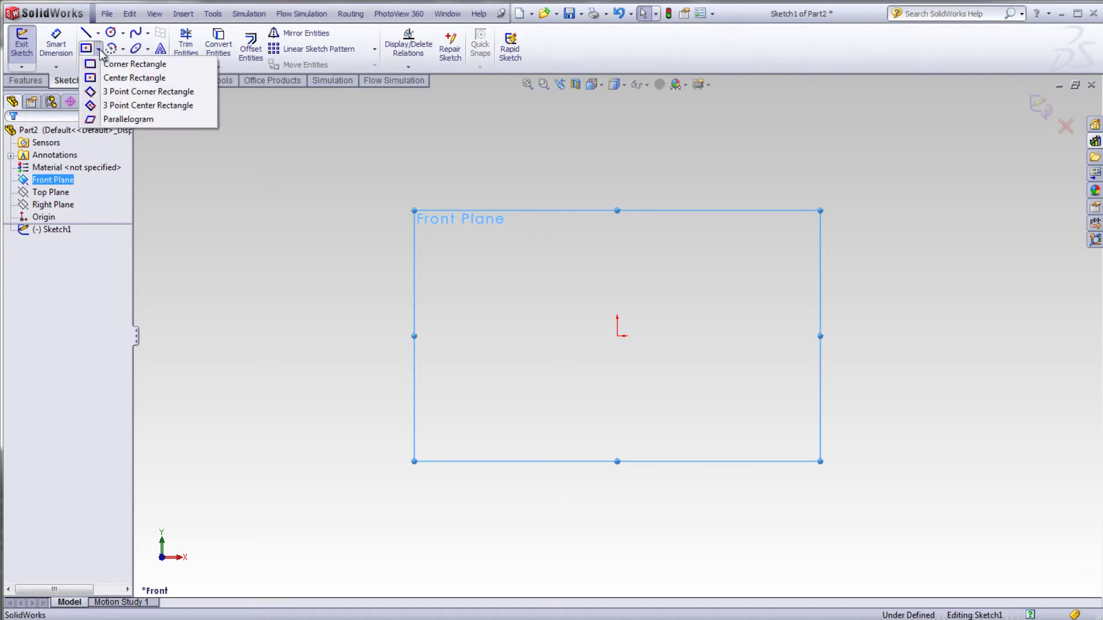
left_click(134, 78)
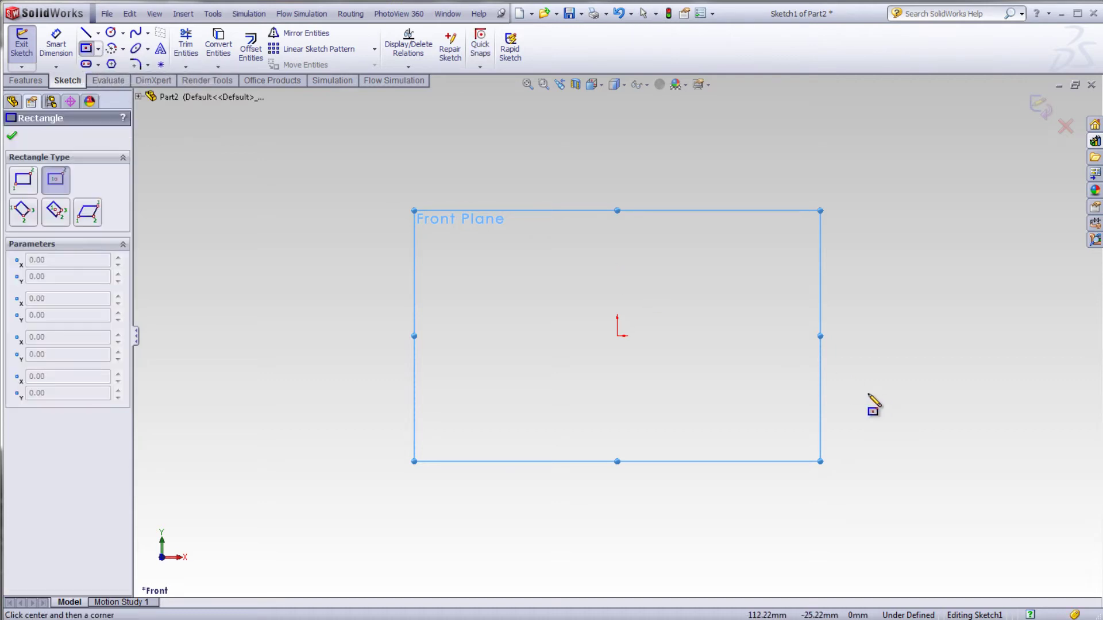
left_click(617, 336)
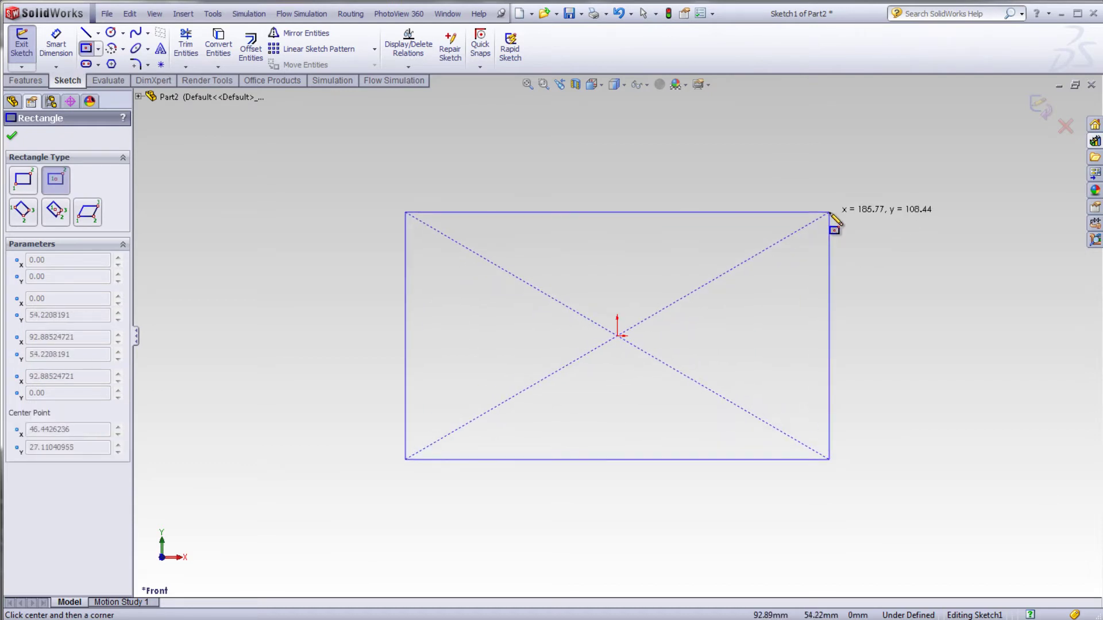
left_click(830, 212)
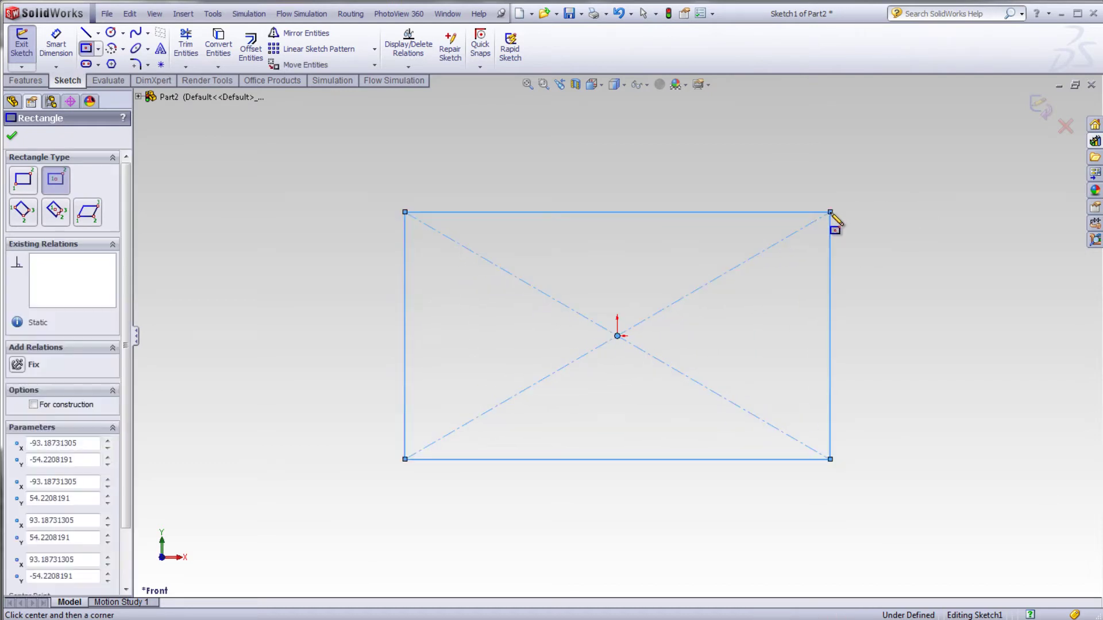
left_click(982, 253)
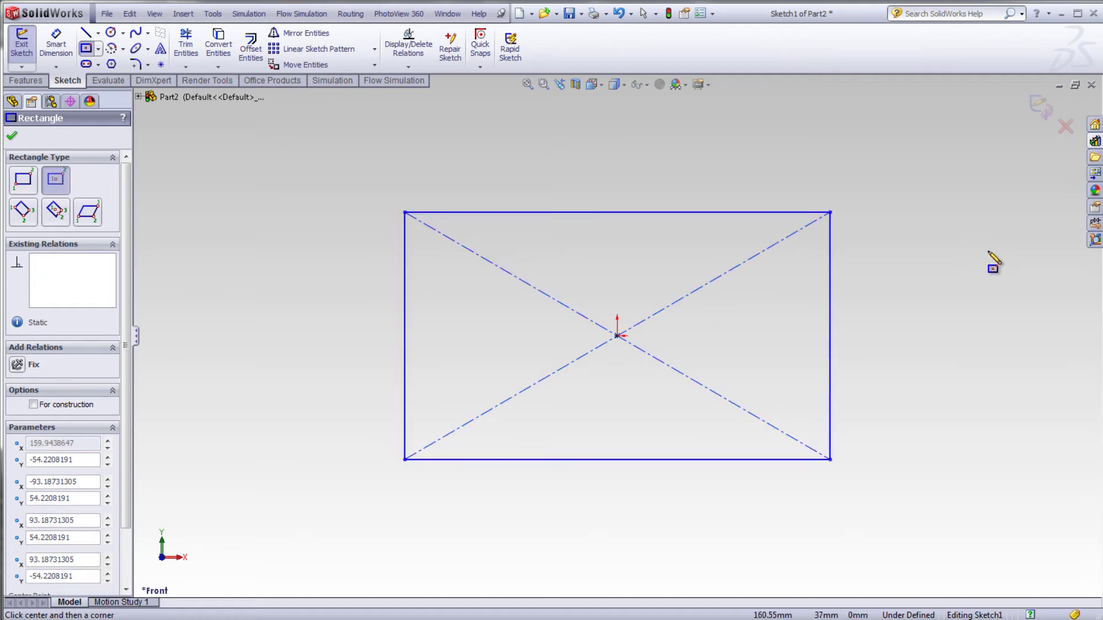
left_click(1047, 184)
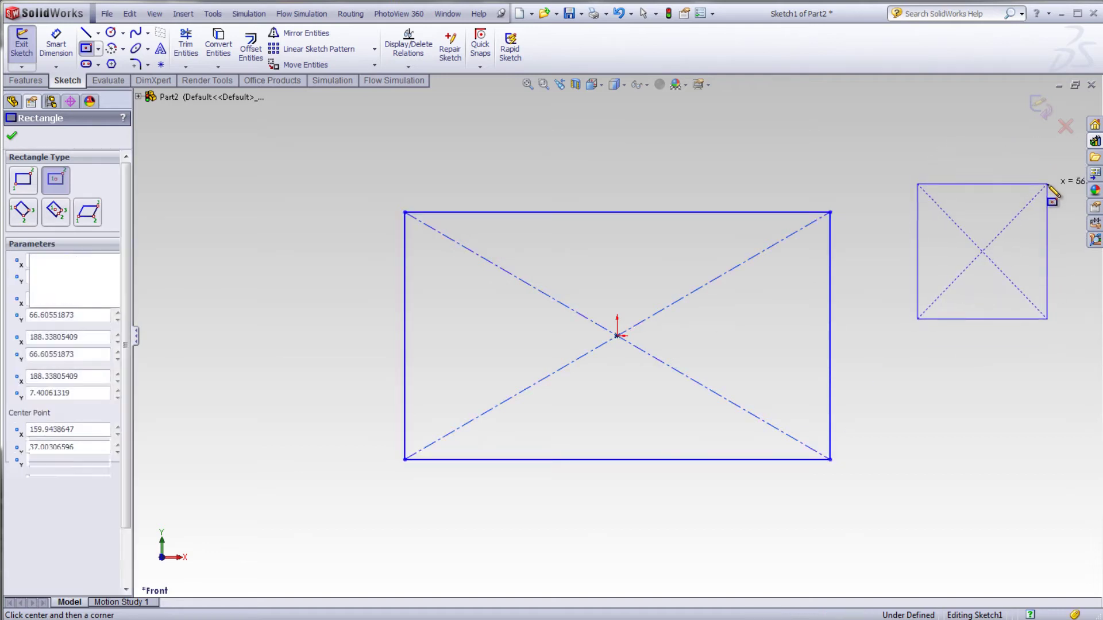
Undo the stray rectangle, discard a second one with Esc, then select all sketch lines
left_click(616, 14)
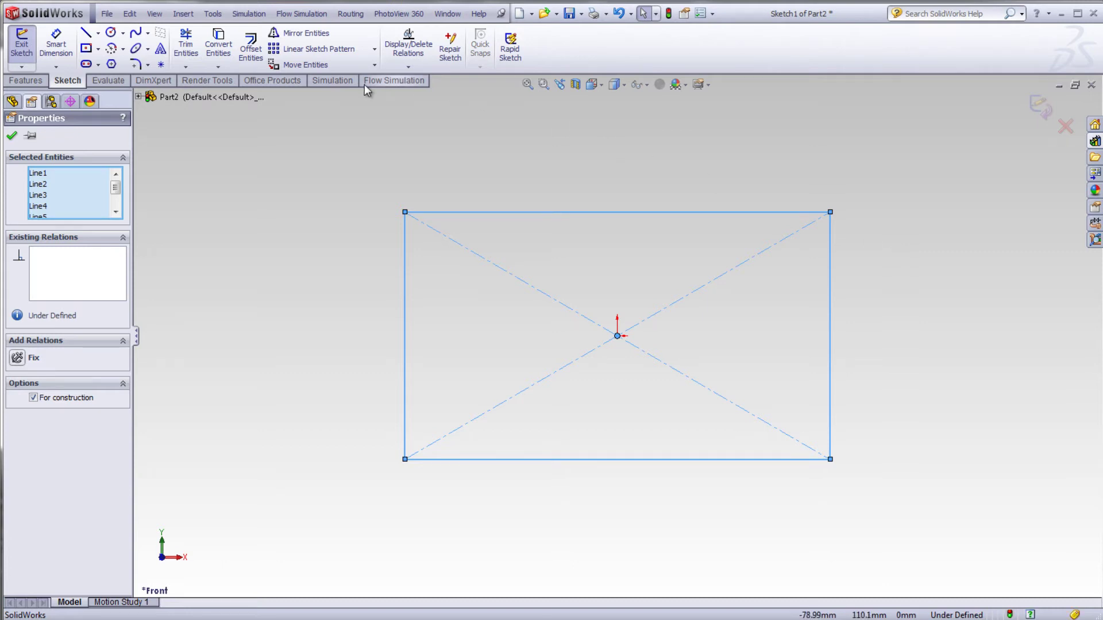
left_click(110, 56)
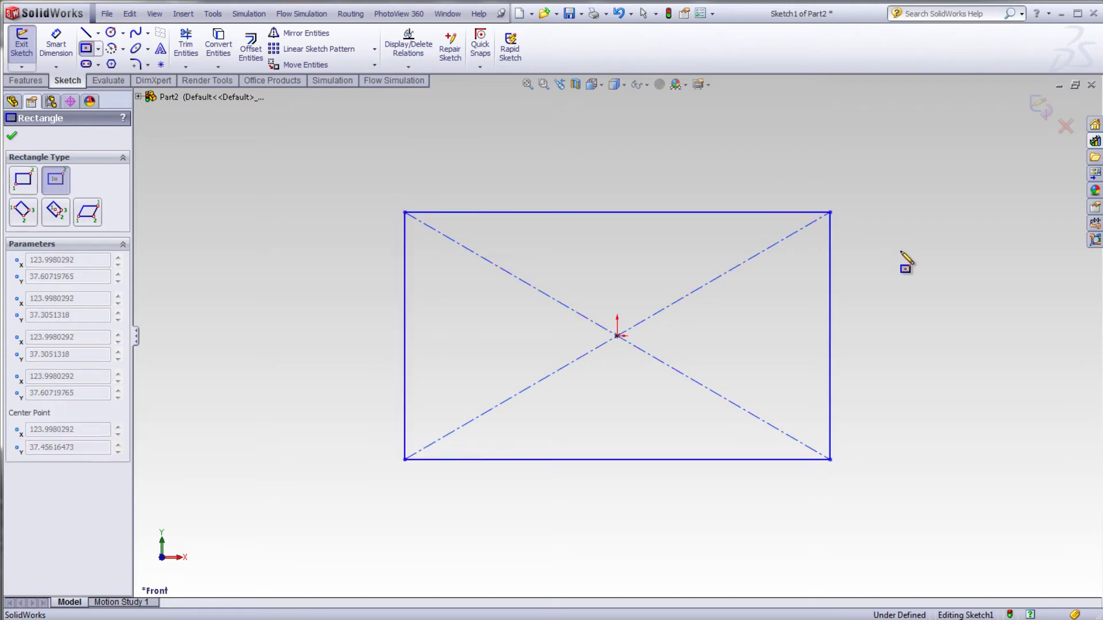
left_click(892, 245)
left_click(910, 256)
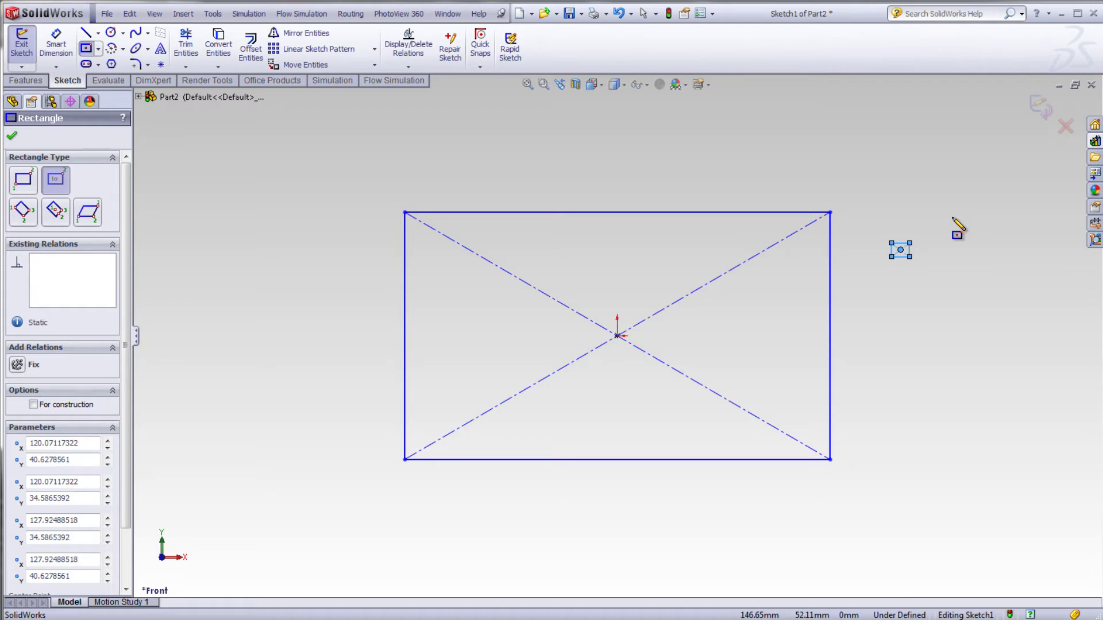
key("Escape")
key("ctrl+a")
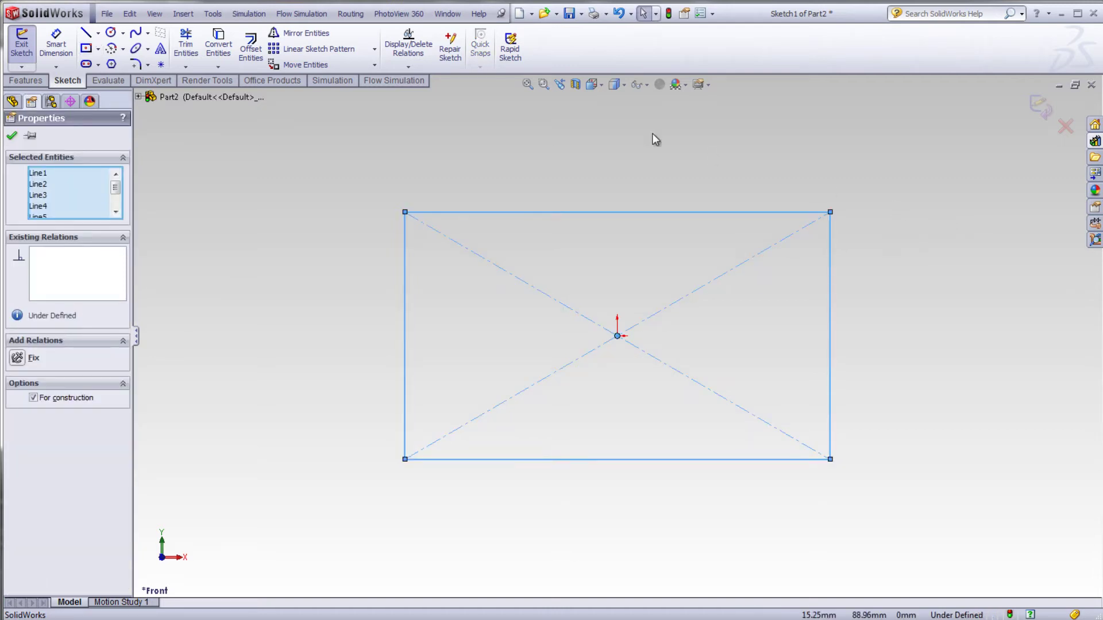
Dimension the rectangle's top edge to a 200 mm width, placed above it
left_click(51, 53)
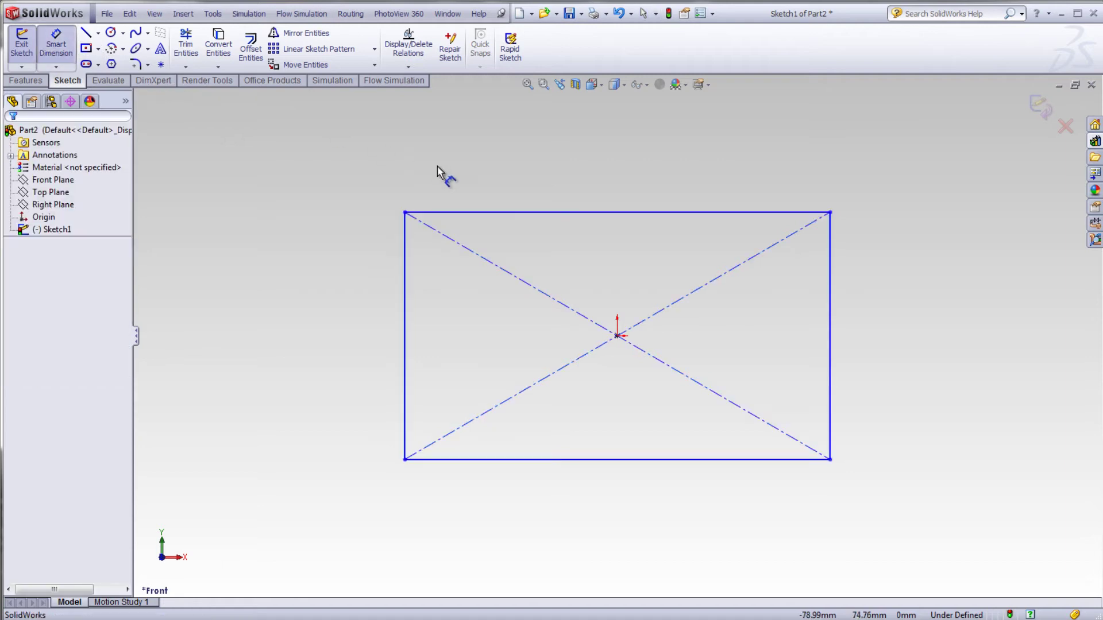
left_click(503, 214)
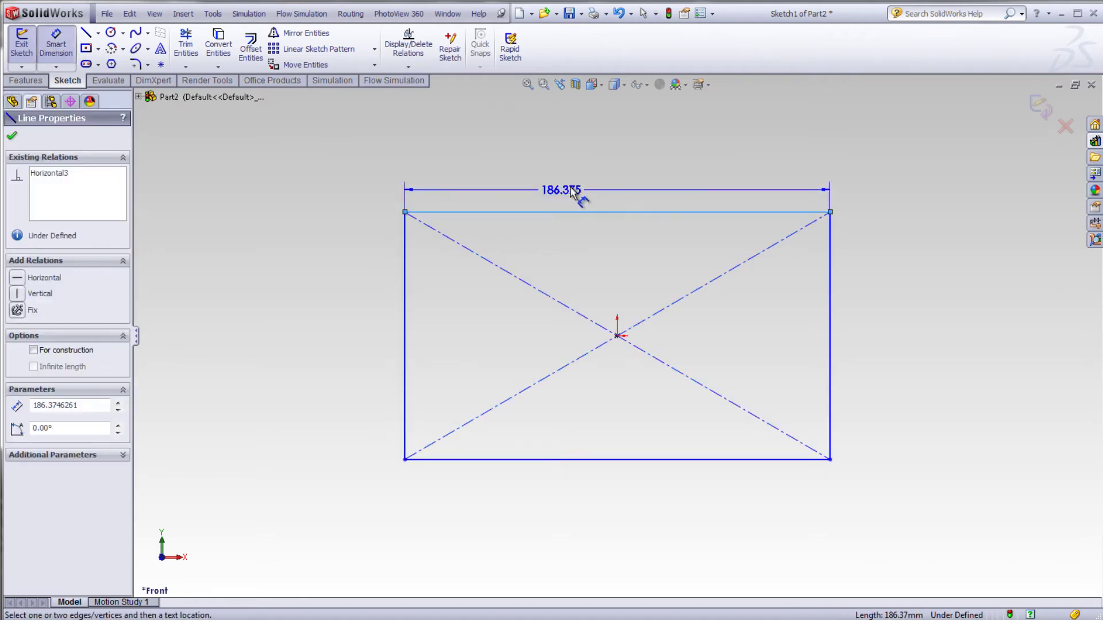
left_click(640, 151)
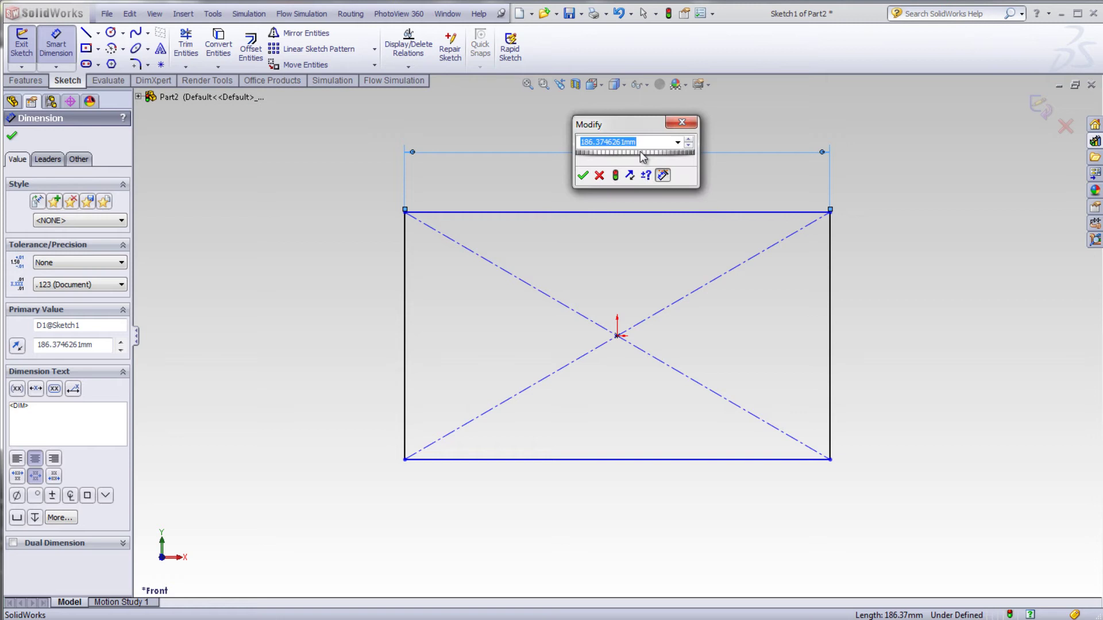
type("200")
key("Return")
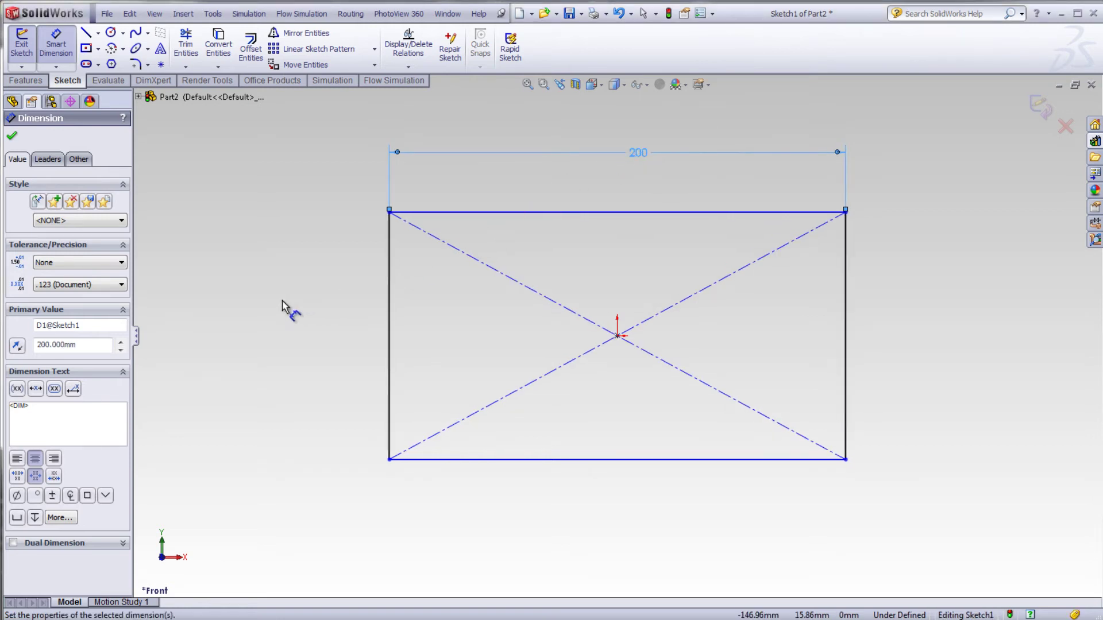
key("Escape")
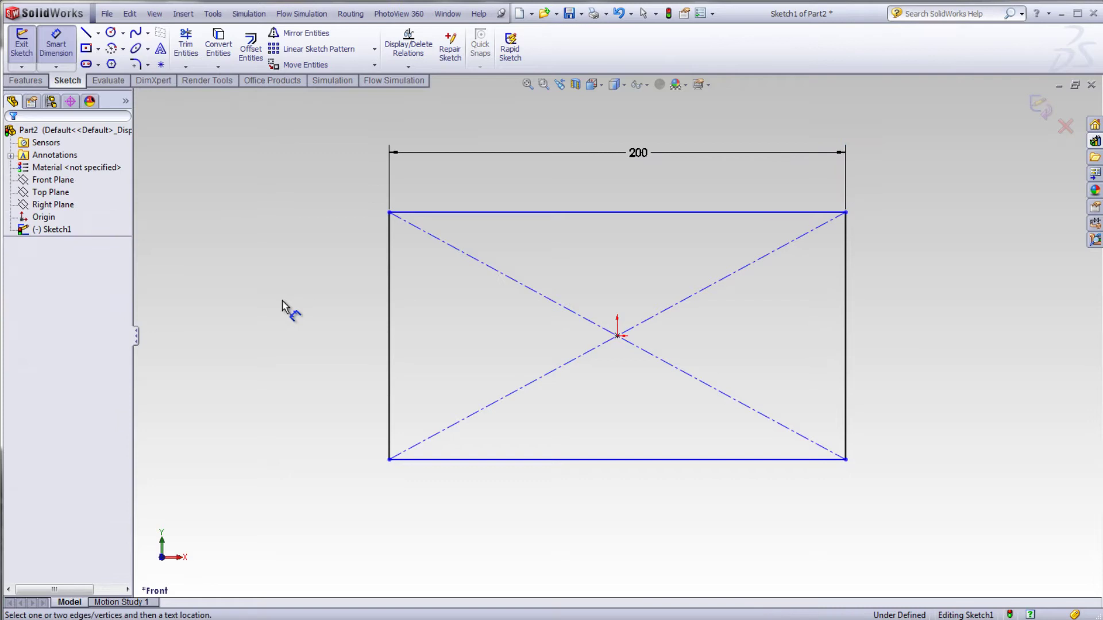
Return to plain selection and box-select lines on the rectangle
right_click(282, 304)
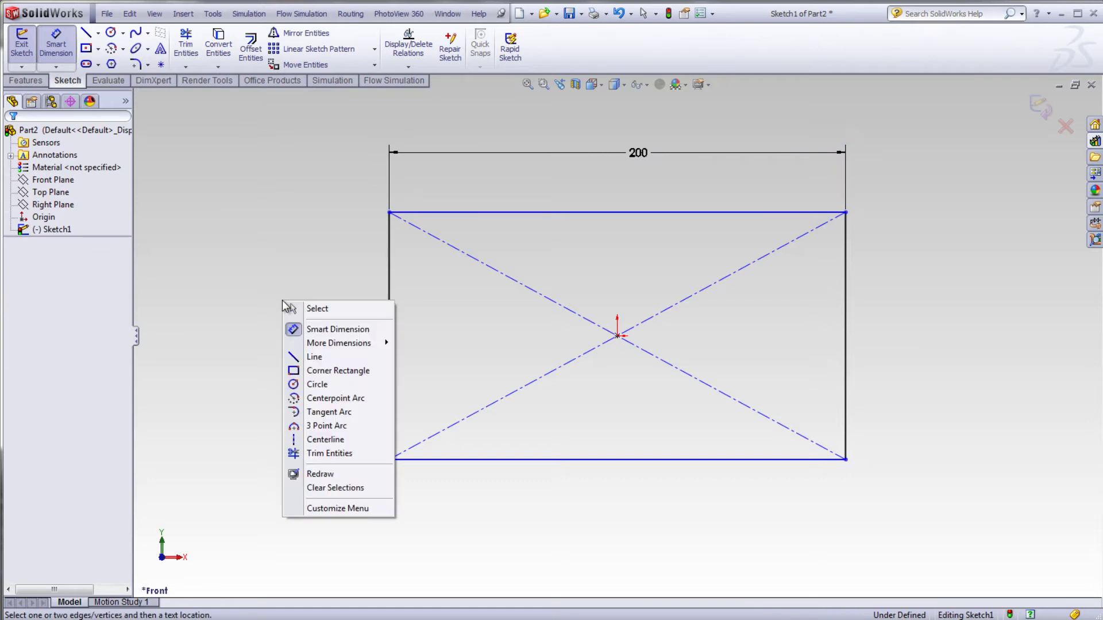
left_click(314, 309)
left_click_drag(432, 290, 288, 196)
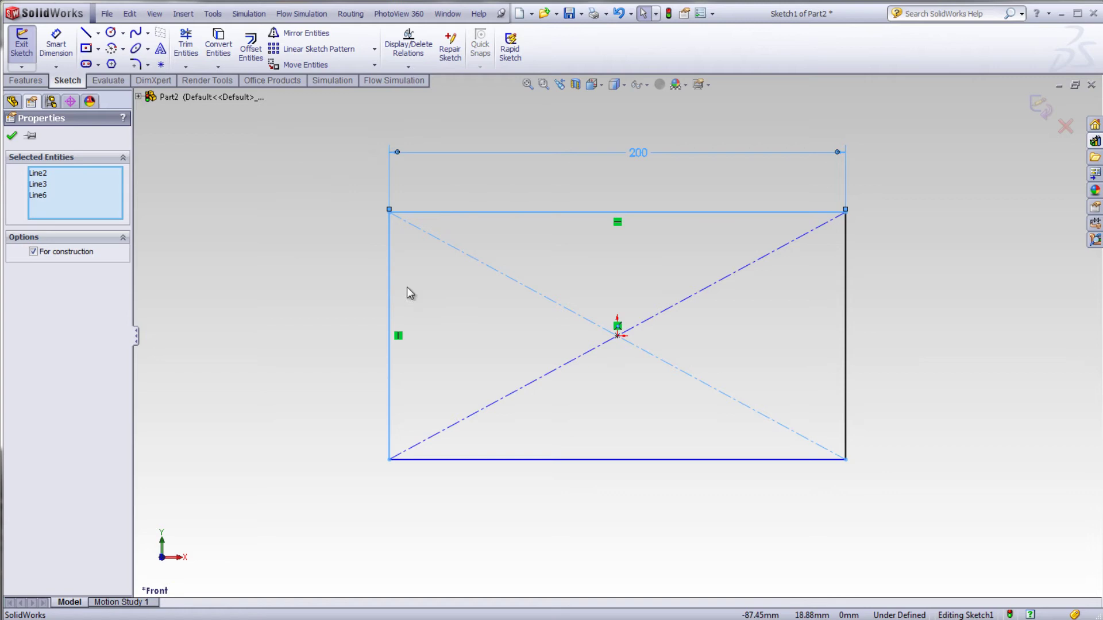
left_click(330, 186)
left_click_drag(330, 186, 471, 292)
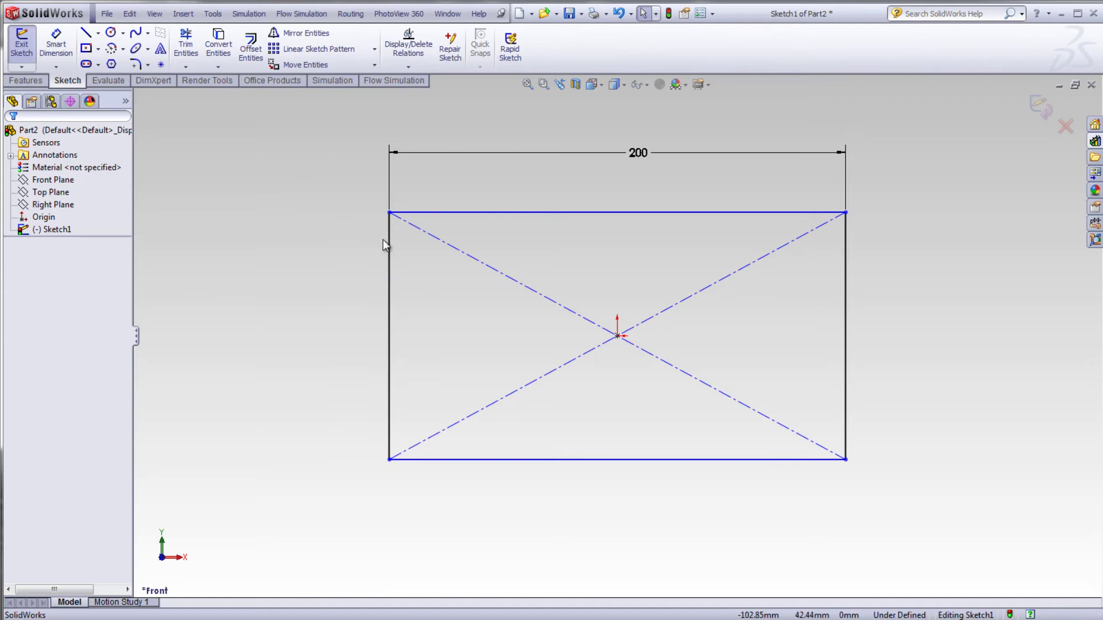
Make the left side equal to the top edge, then zoom to fit the square
left_click(508, 215)
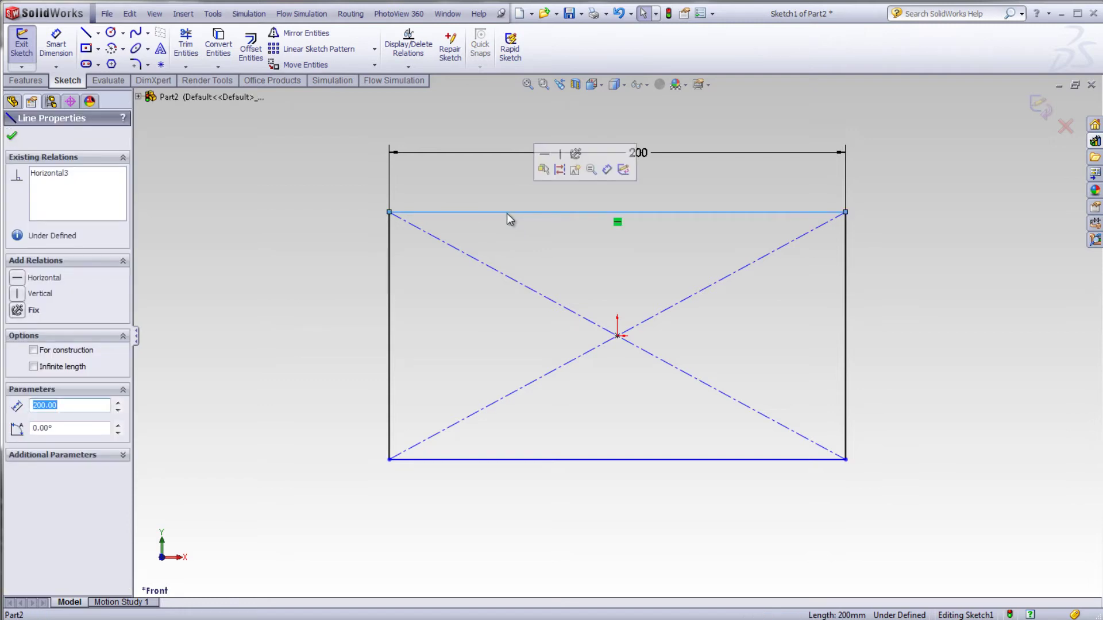
left_click(389, 324, "ctrl")
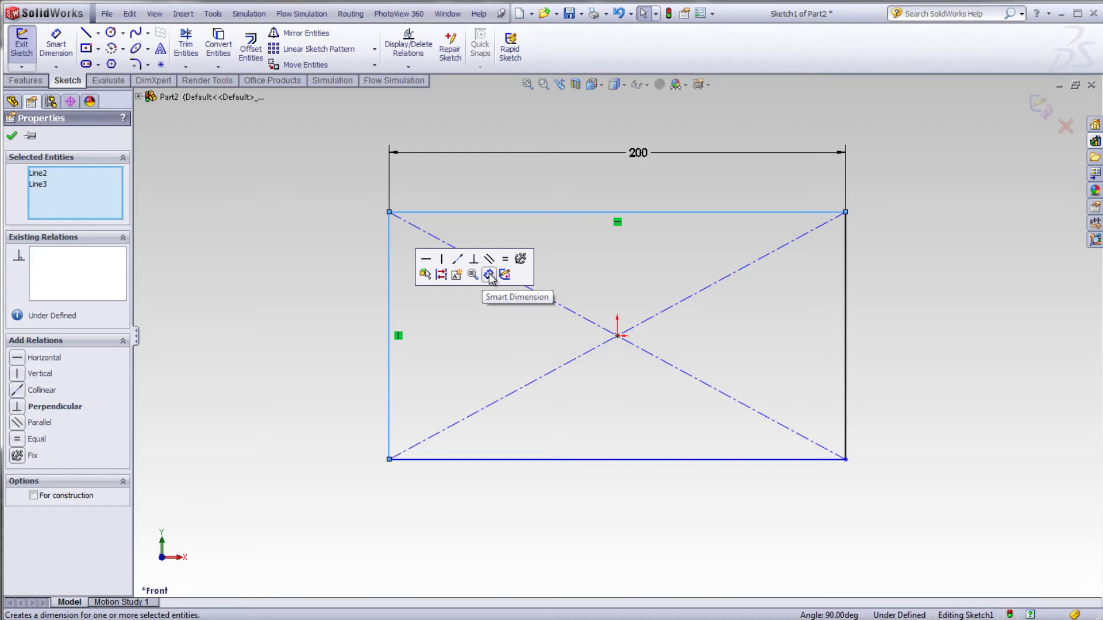
left_click(505, 273)
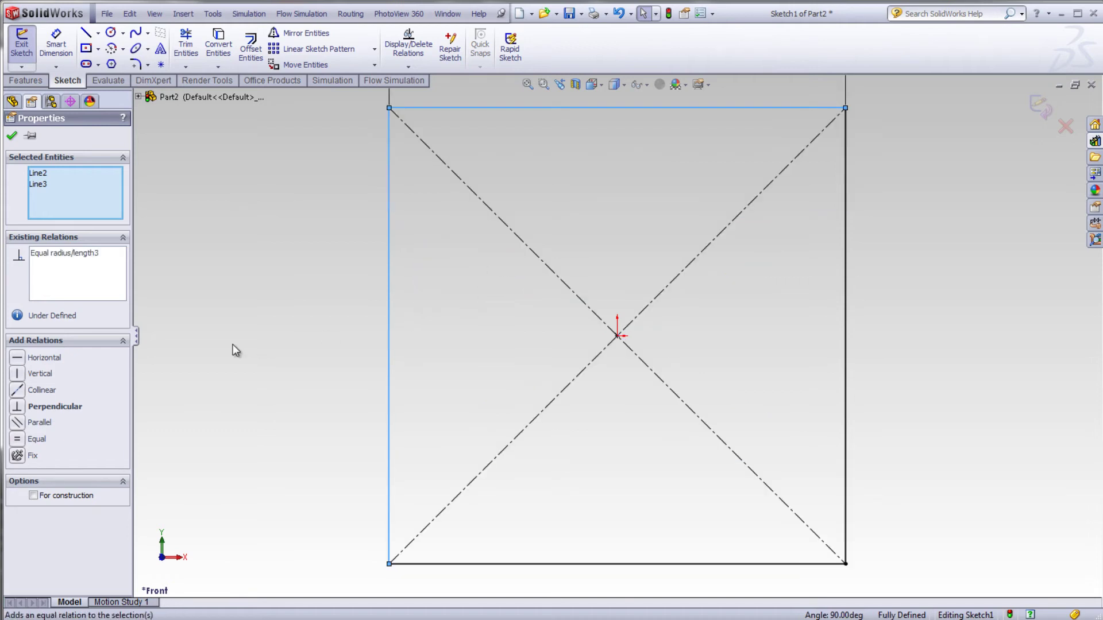
key("f")
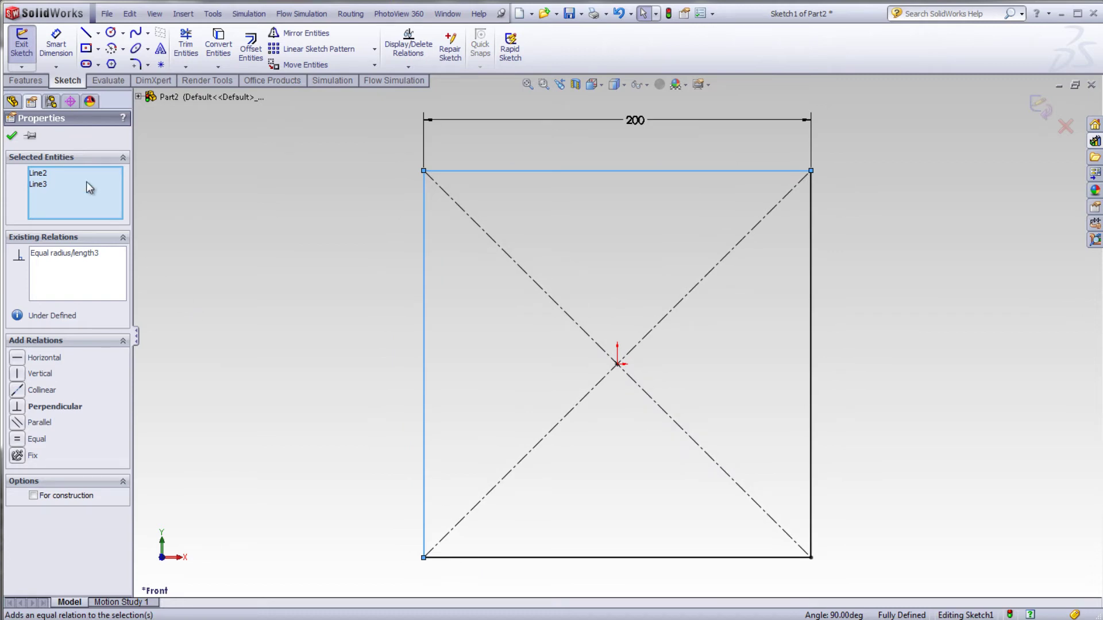
Preview a 30 mm Boss-Extrude as a 10 mm thin feature, toggling Cap ends on then off
left_click(22, 81)
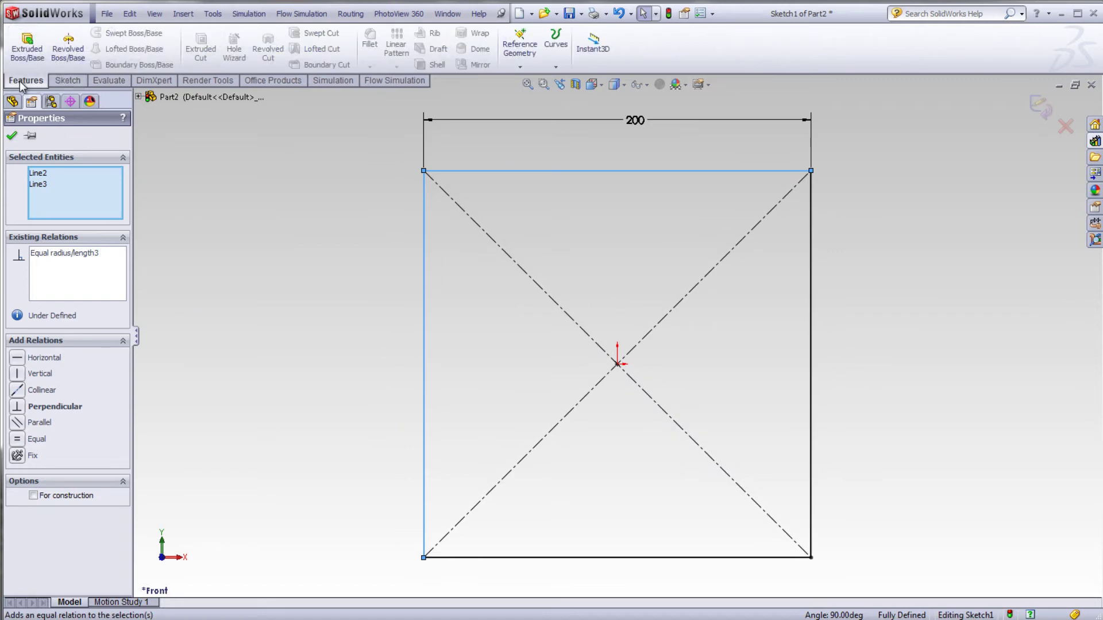
left_click(34, 53)
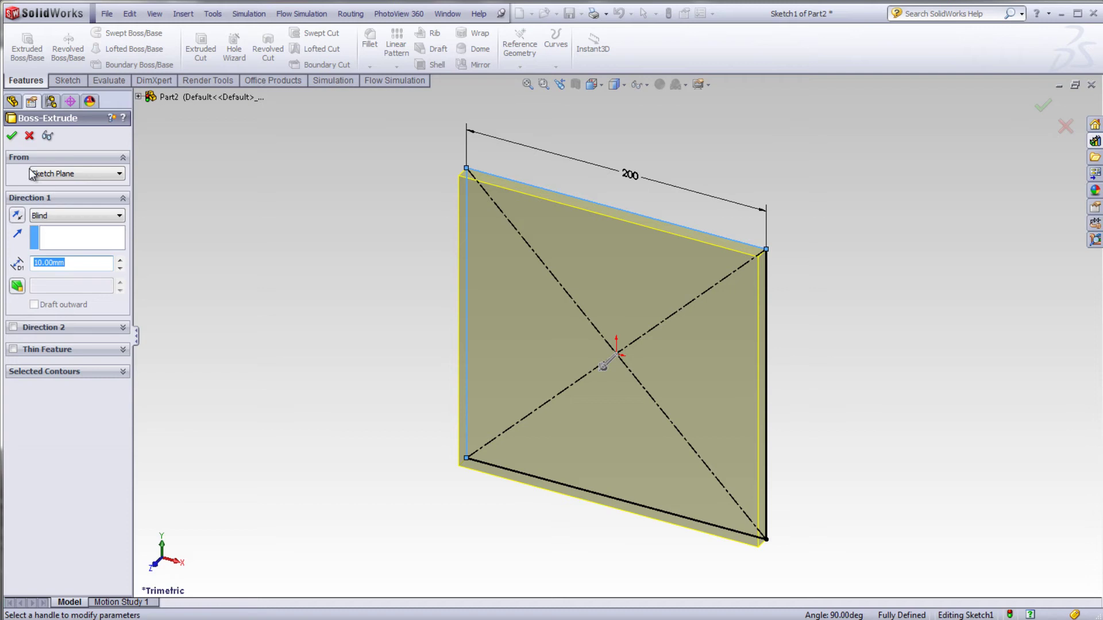
left_click(120, 261)
left_click(120, 261)
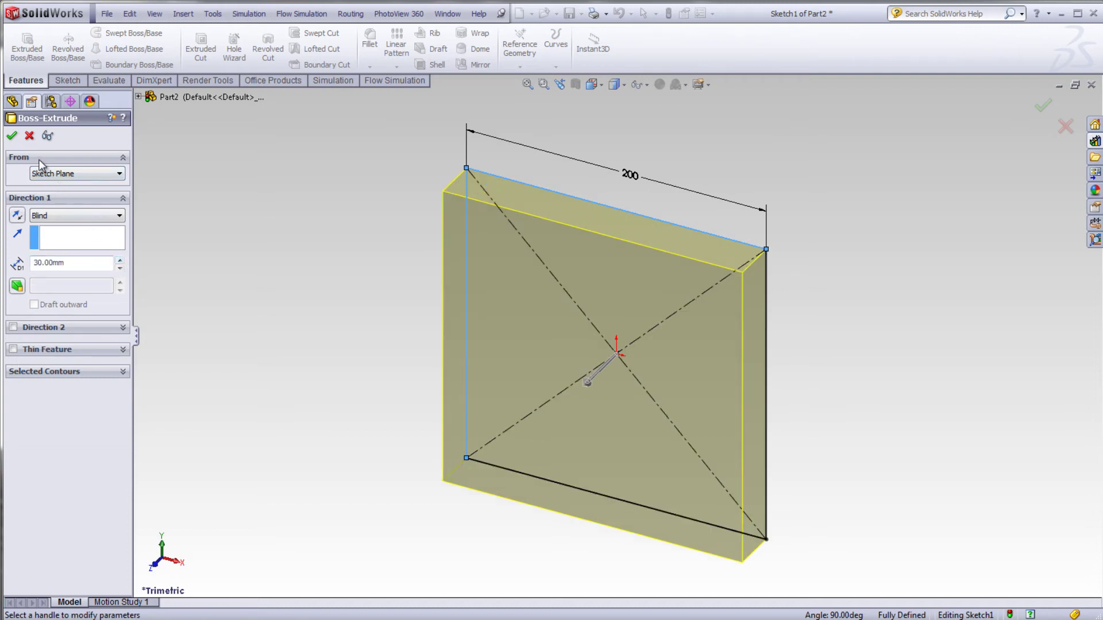
left_click(13, 349)
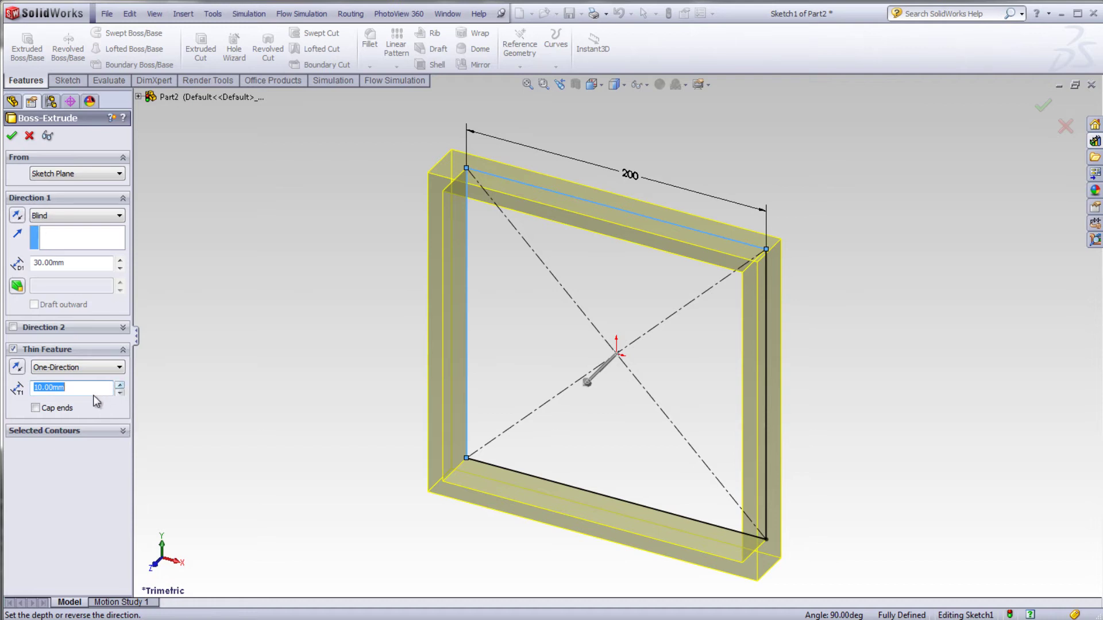
left_click(36, 407)
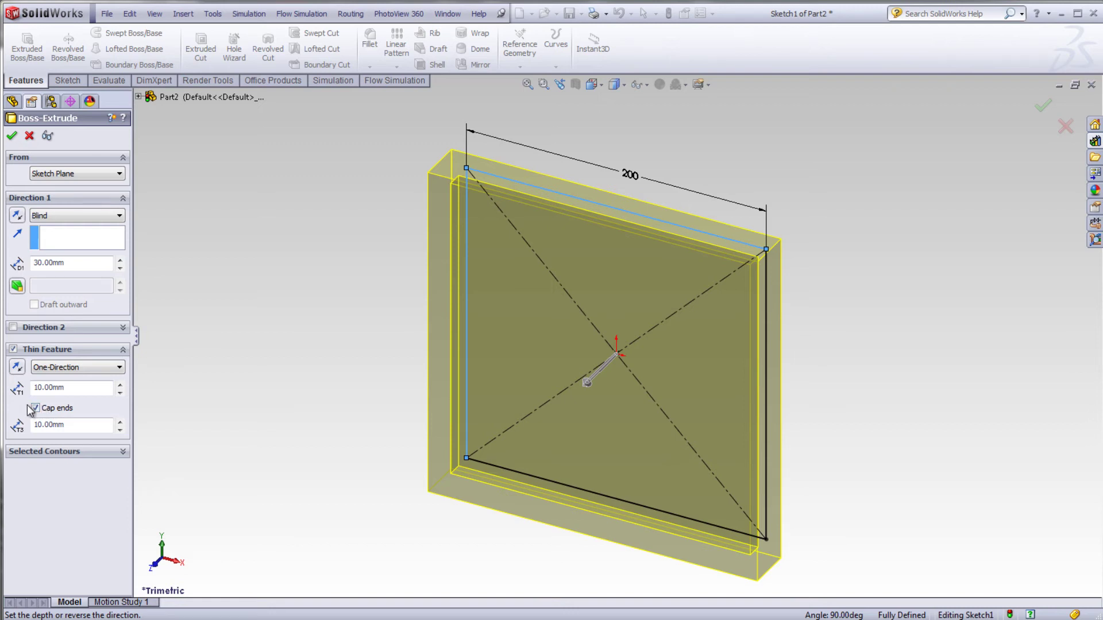
left_click(34, 409)
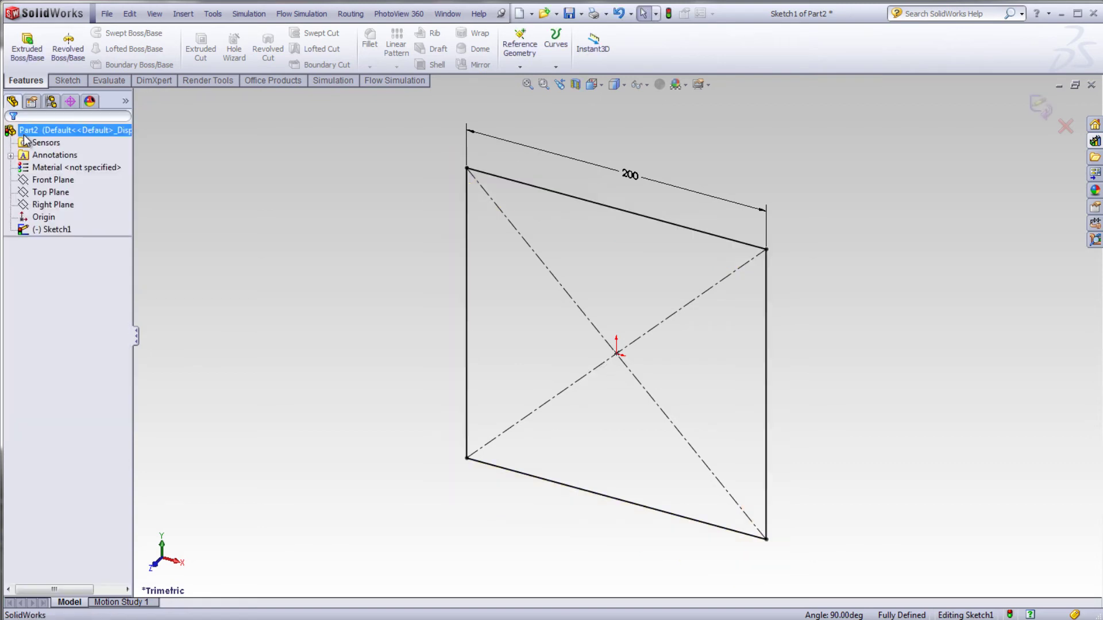
Cancel the Boss-Extrude and exit the square sketch
left_click(30, 135)
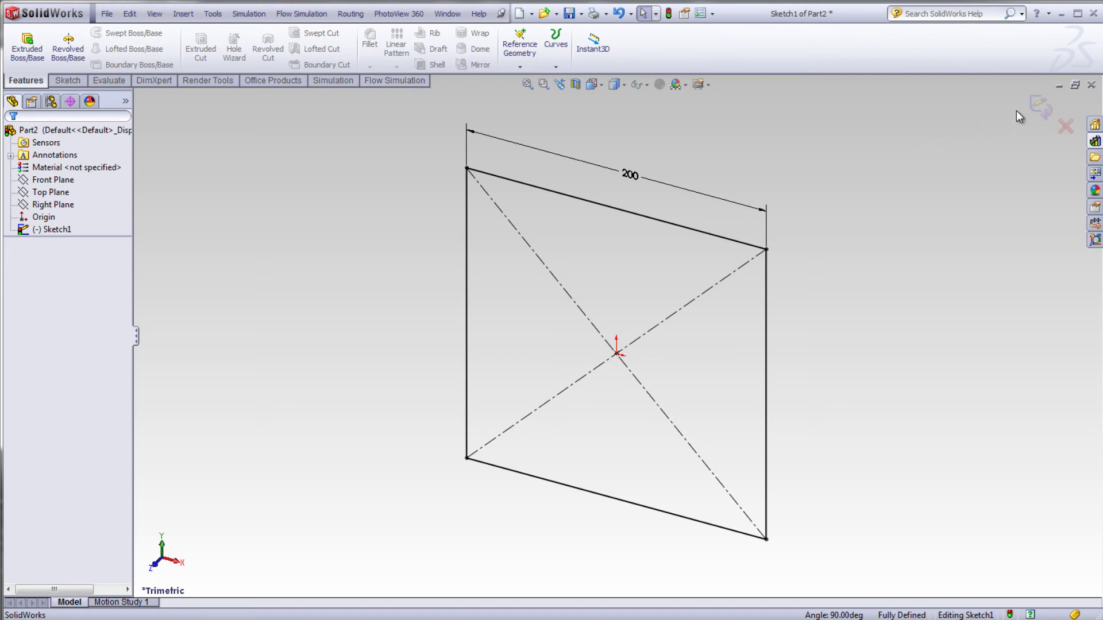
left_click(1040, 104)
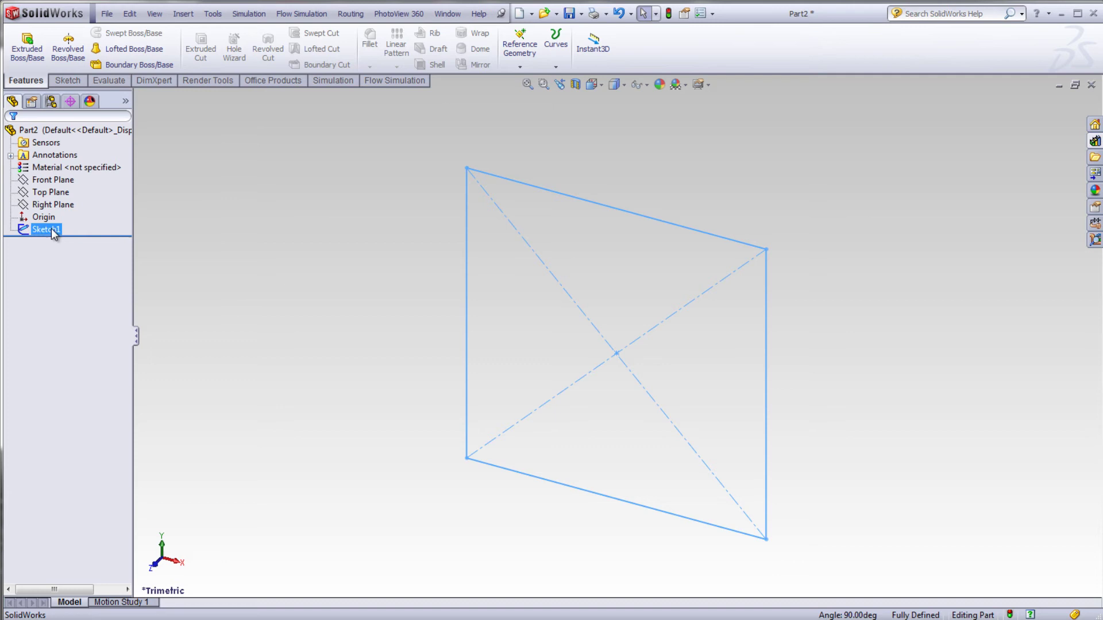
Extrude the square sketch 80 mm deep into Boss-Extrude1, viewed from the front
left_click(318, 340)
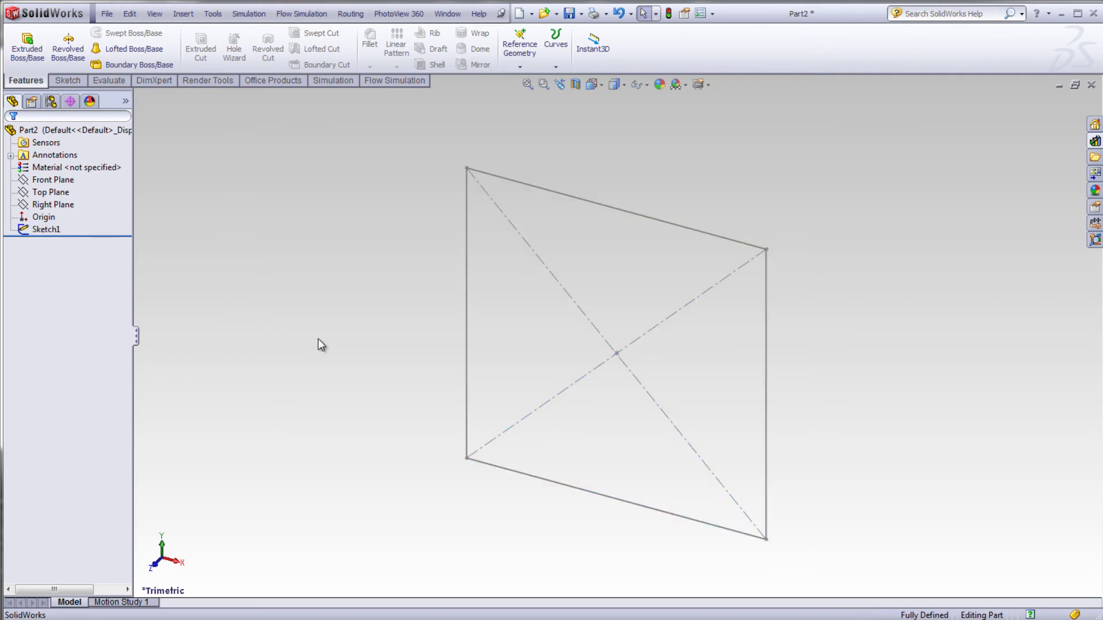
key("ctrl+7")
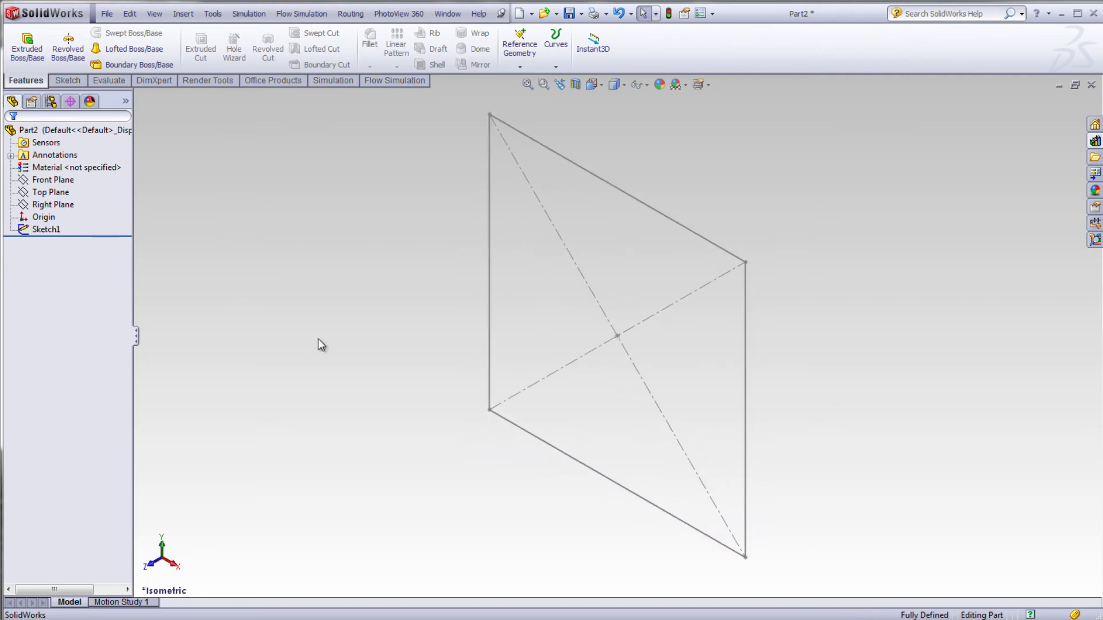
key("ctrl+1")
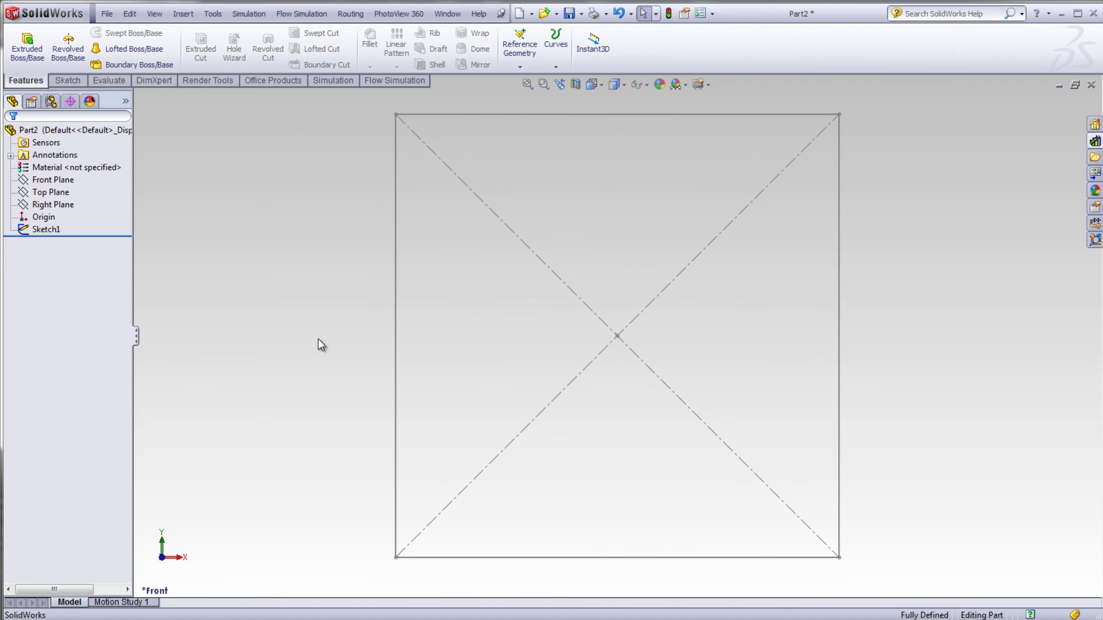
left_click(26, 48)
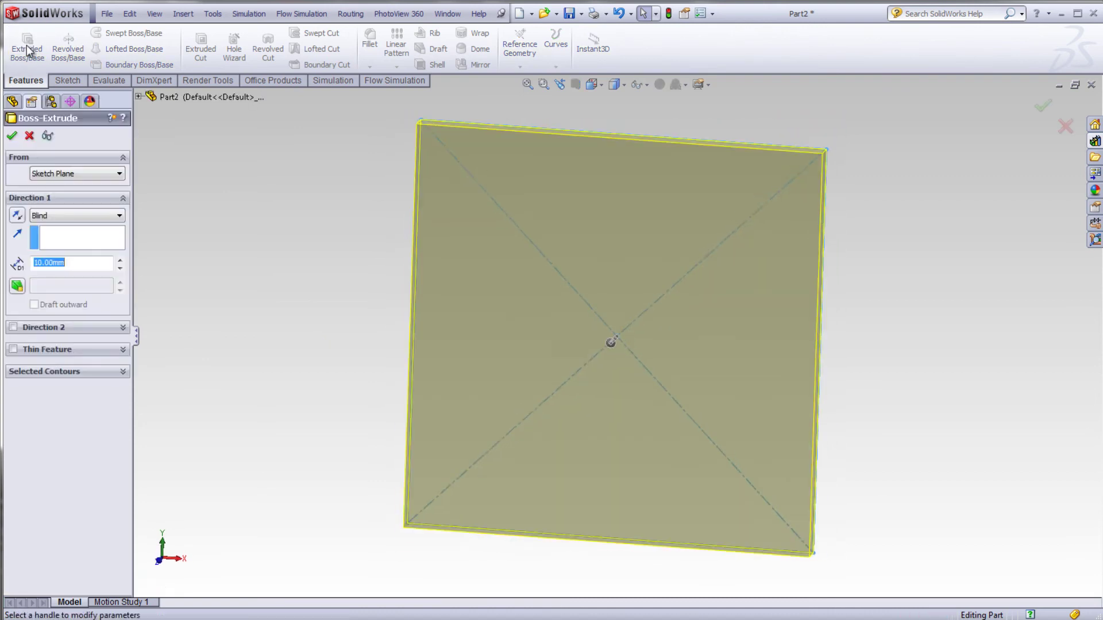
left_click_drag(603, 349, 568, 418)
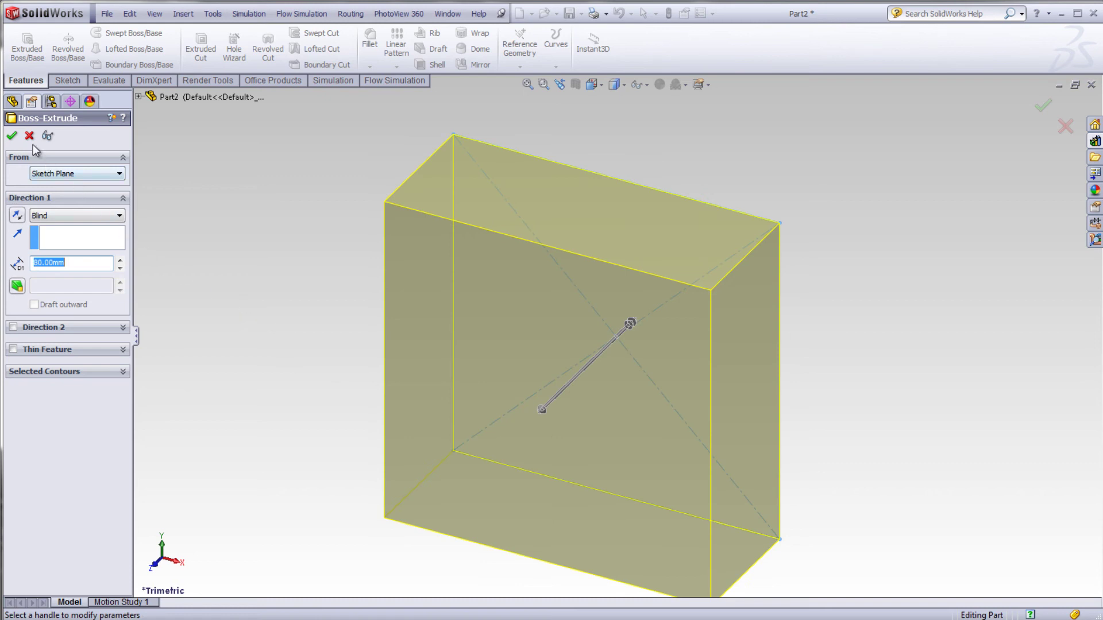
left_click(11, 136)
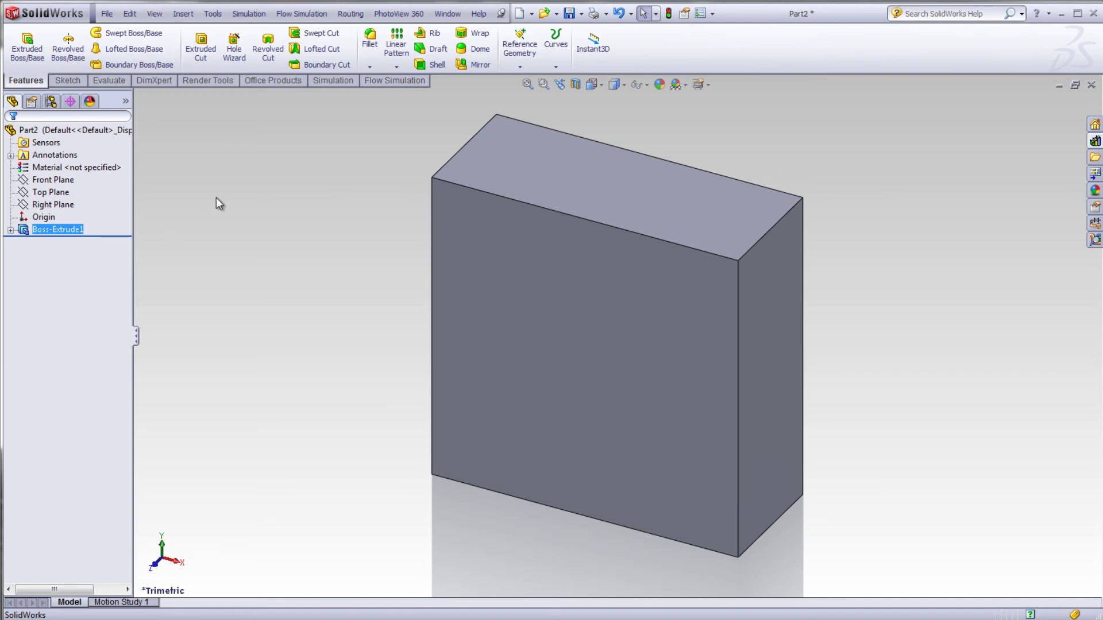
Create a new part from the Part template and start an extrusion sketch on its Front Plane
left_click(520, 15)
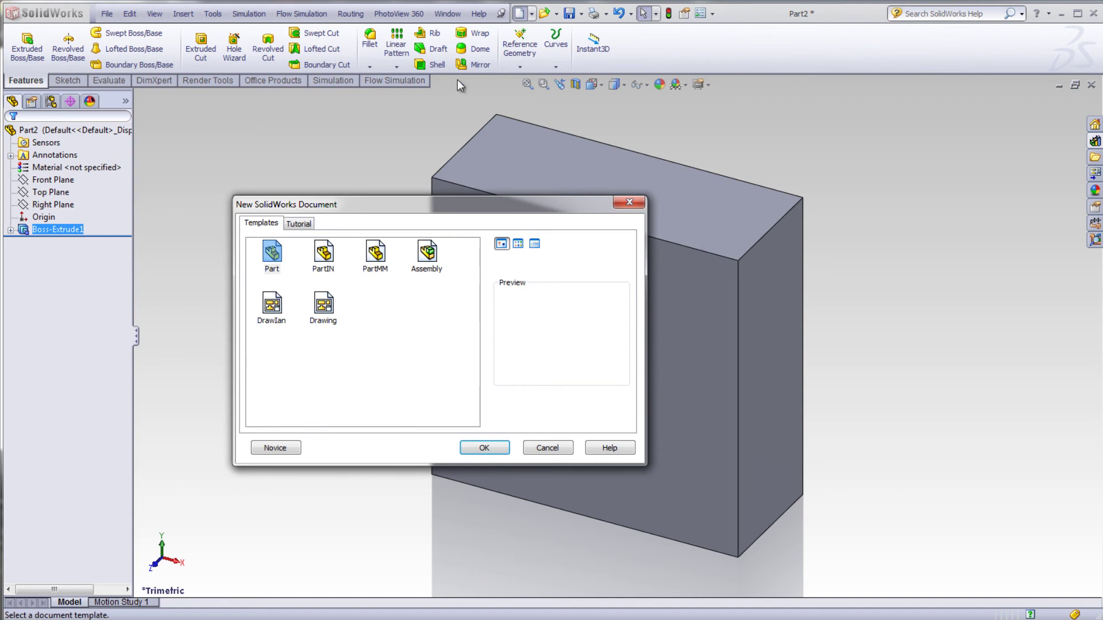
double_click(285, 254)
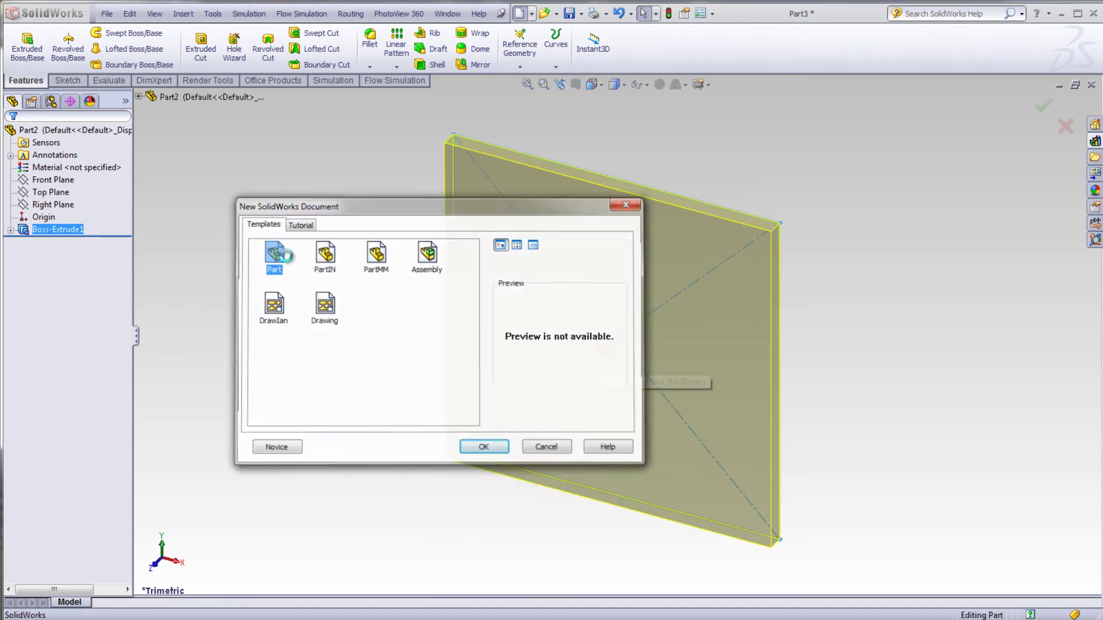
left_click(24, 52)
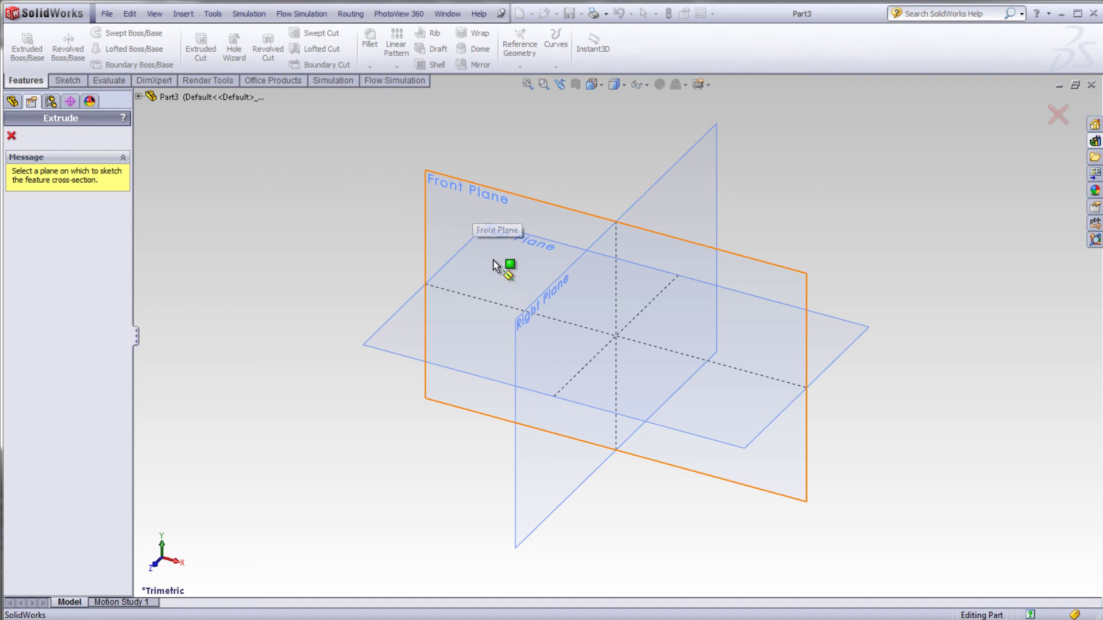
left_click(552, 230)
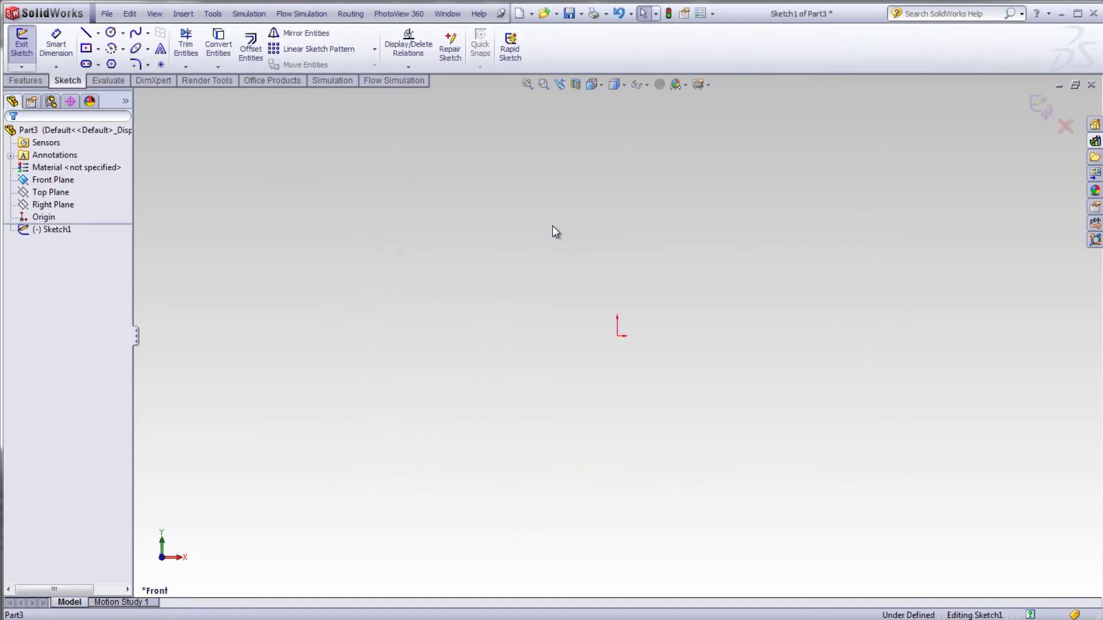
Draw a center rectangle anchored on Part3's origin and bring up the sketch shortcut menu
left_click(87, 49)
left_click(618, 331)
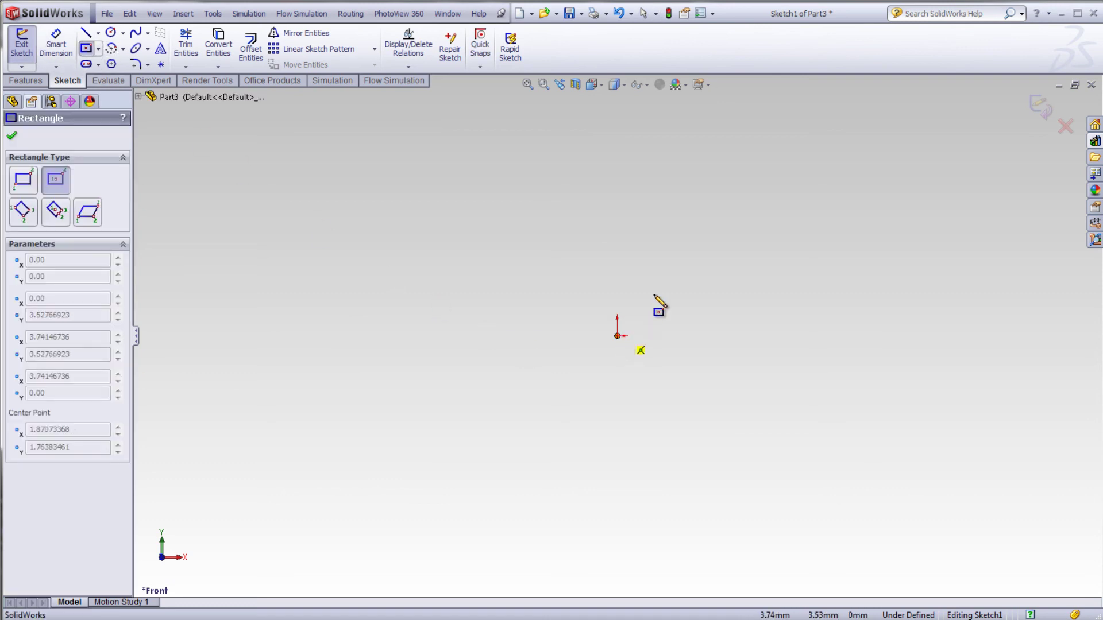
left_click(827, 170)
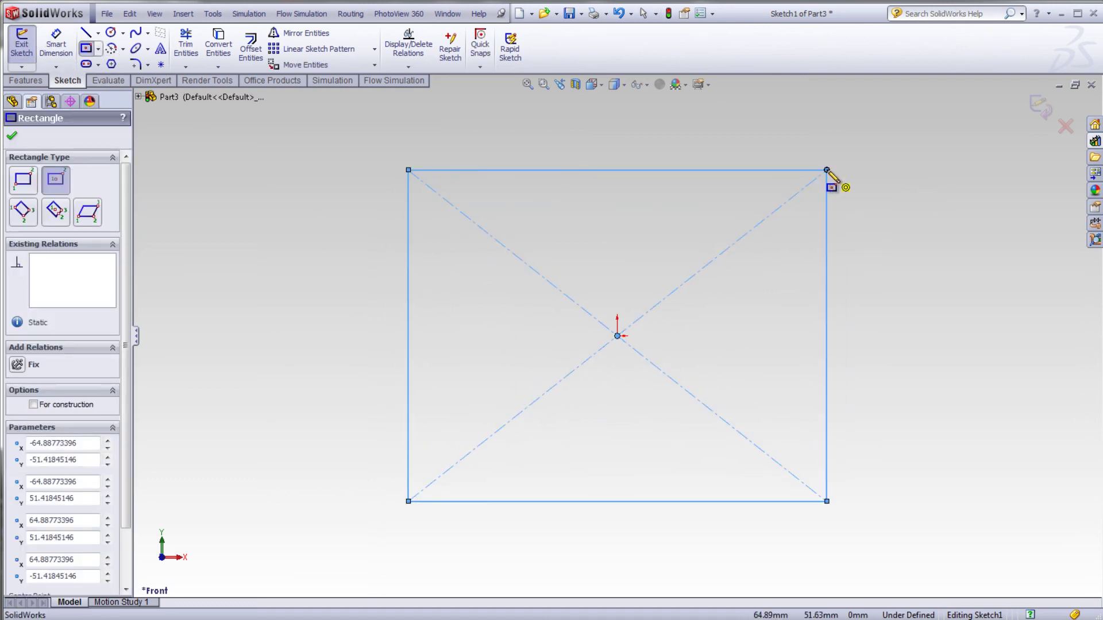
right_click(862, 160)
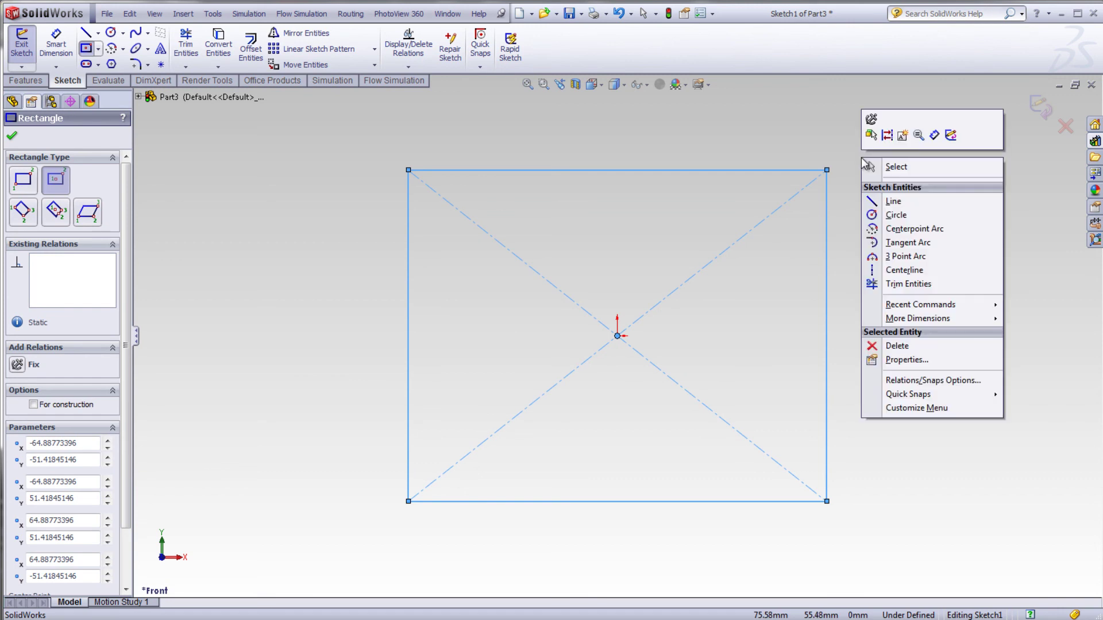
Dimension the rectangle's top edge at 100 mm and its left edge at 50 mm
left_click(935, 137)
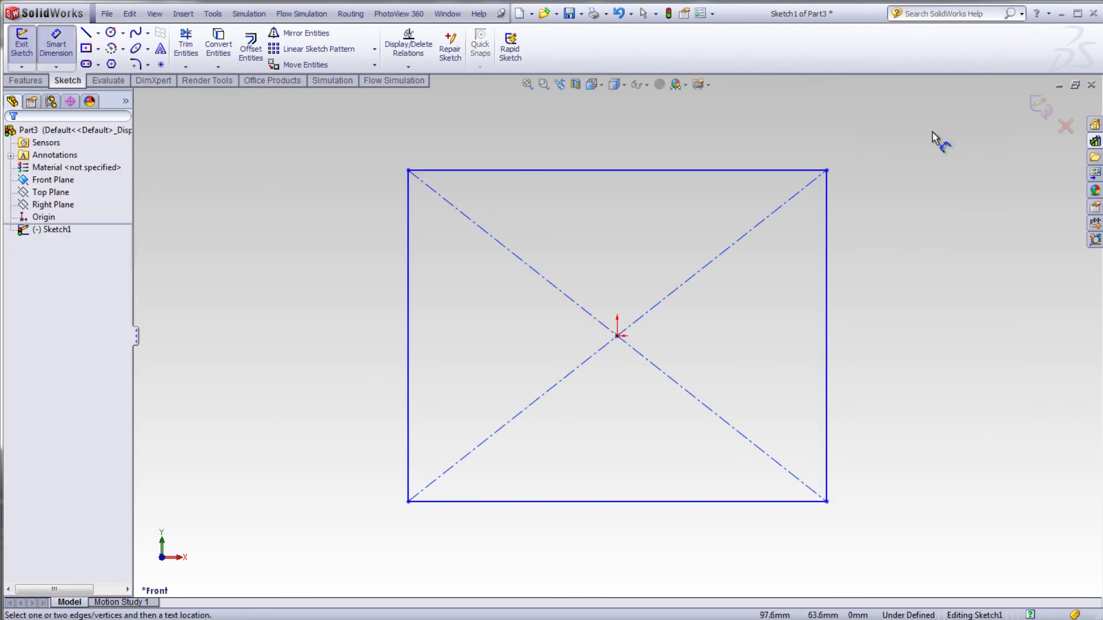
left_click(660, 172)
left_click(629, 125)
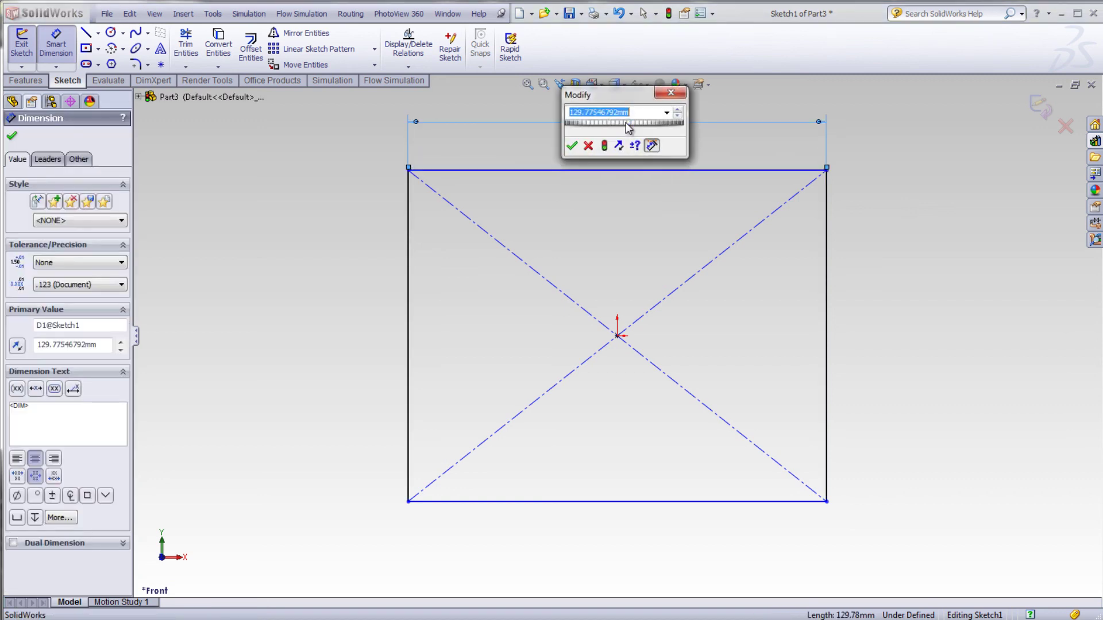
type("100")
key("Return")
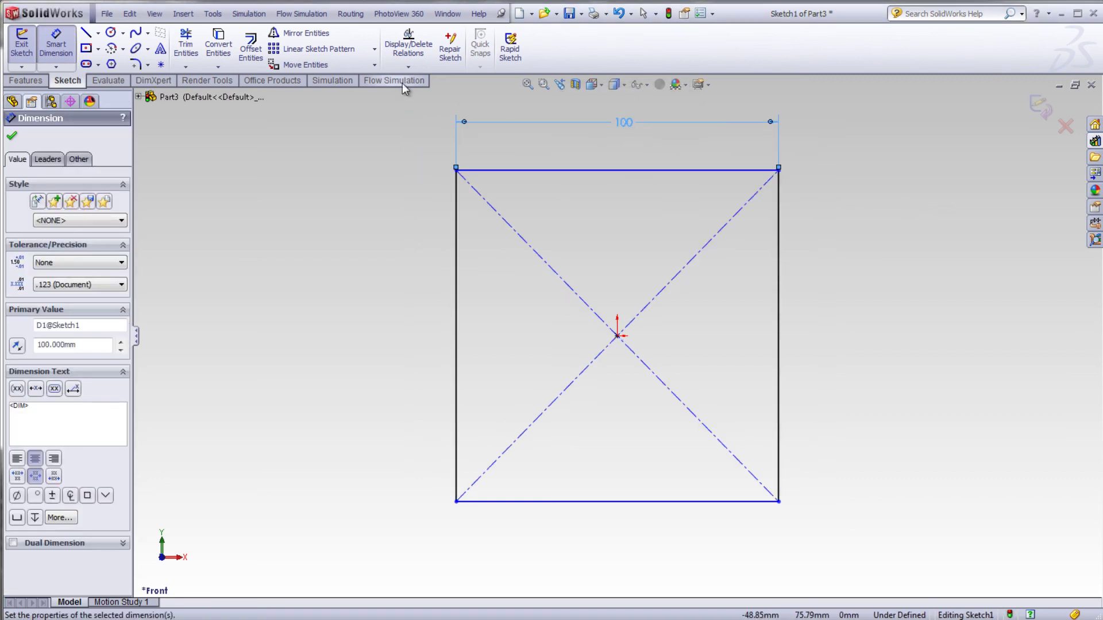
left_click(65, 55)
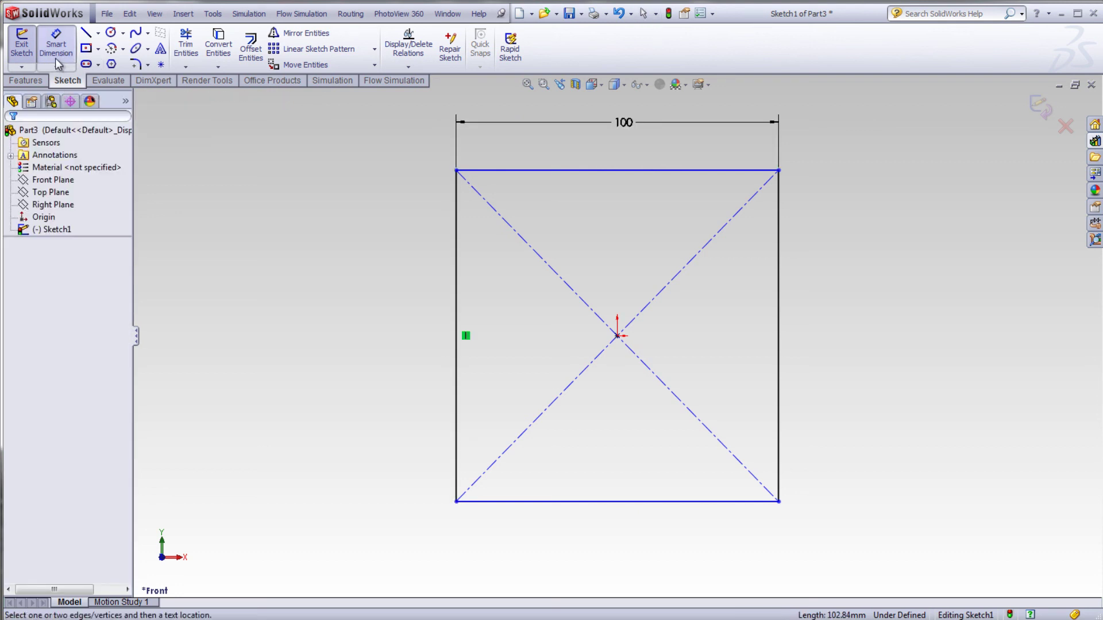
left_click(456, 296)
left_click(382, 296)
type("50")
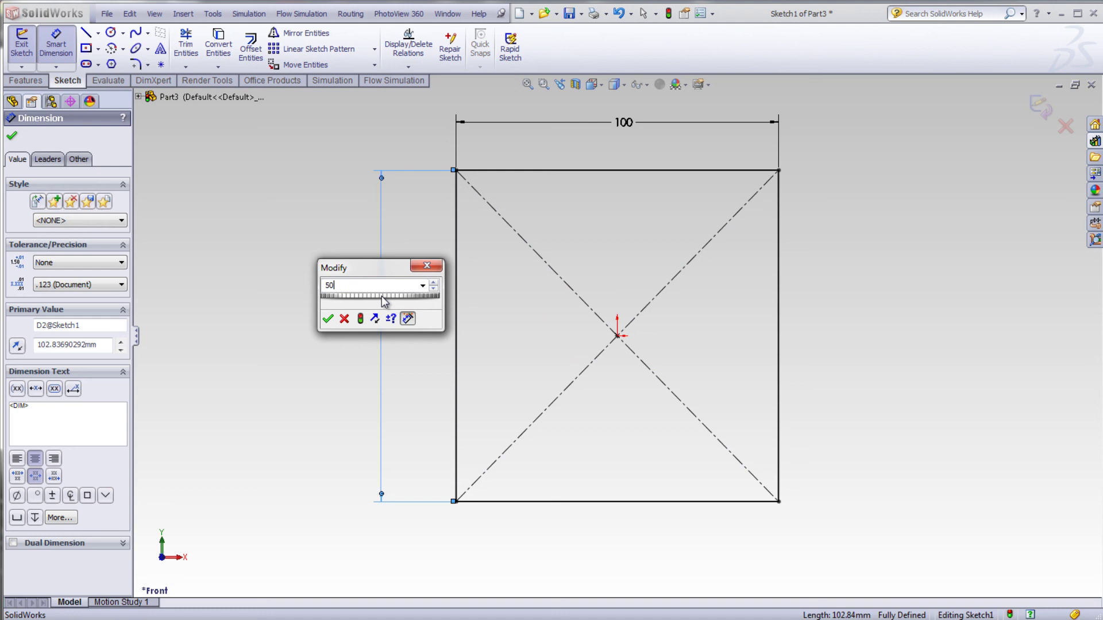
key("Return")
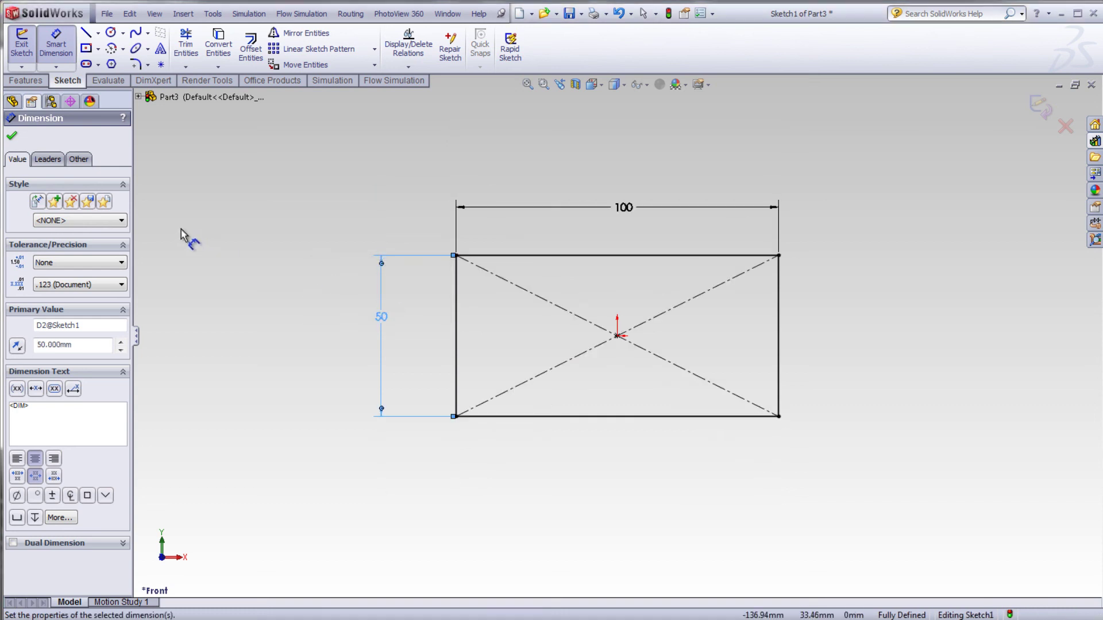
key("Escape")
left_click(21, 62)
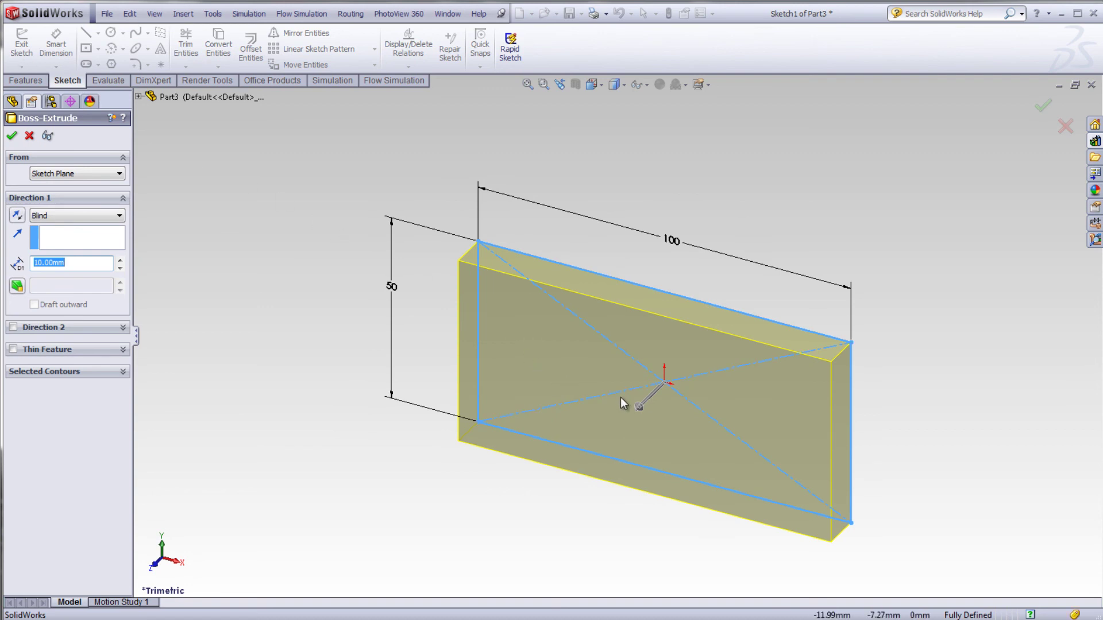
Set the extrusion depth to 36 mm and accept it as Boss-Extrude1
left_click_drag(638, 407, 588, 456)
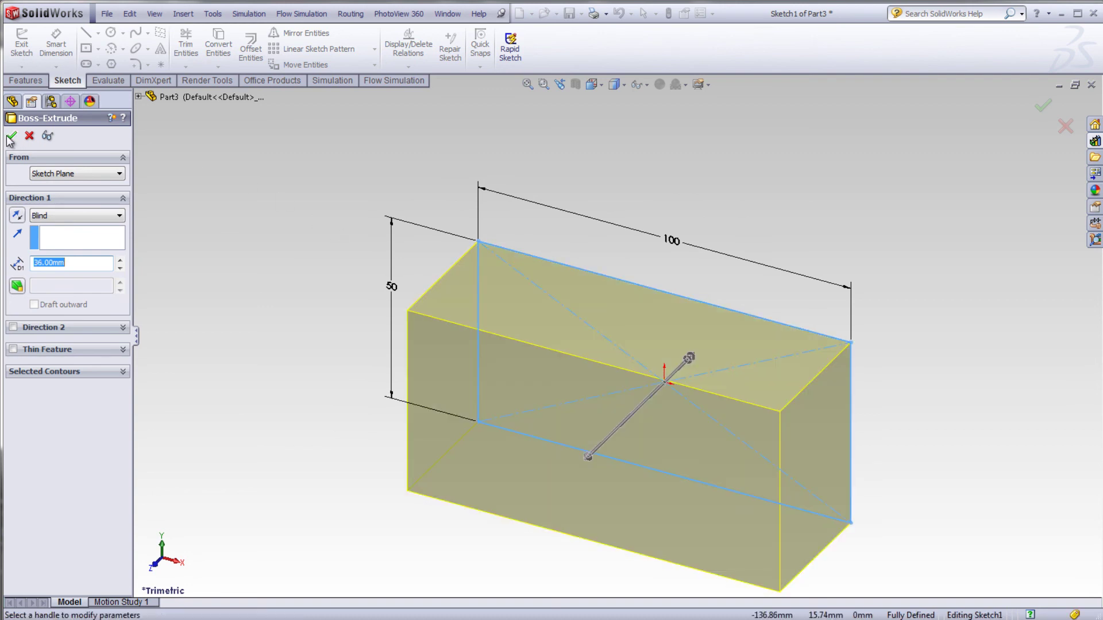
left_click(9, 141)
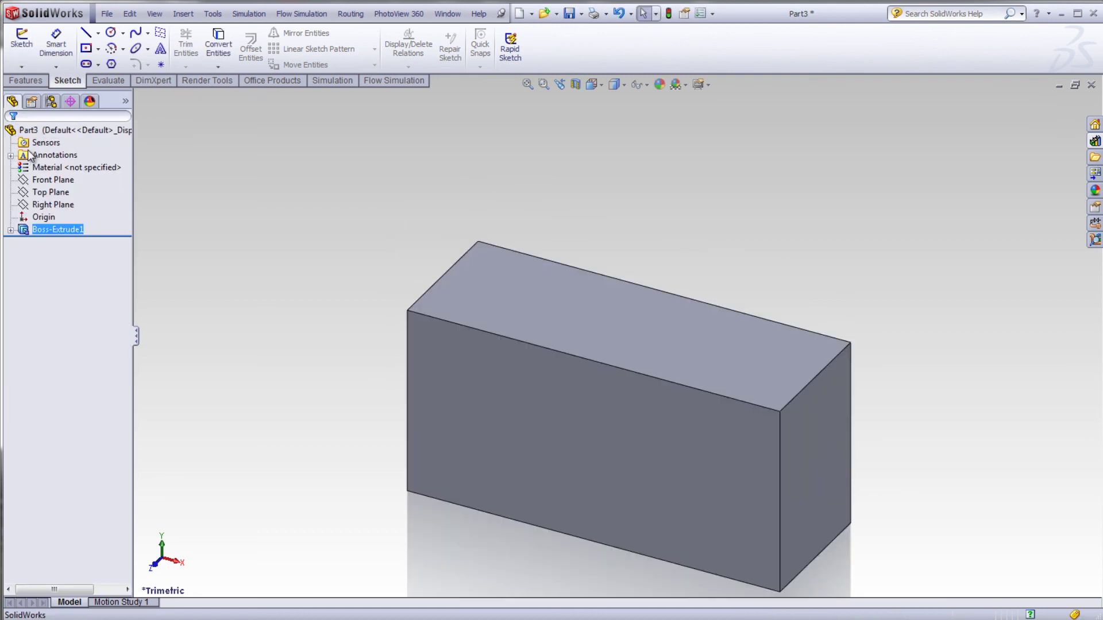